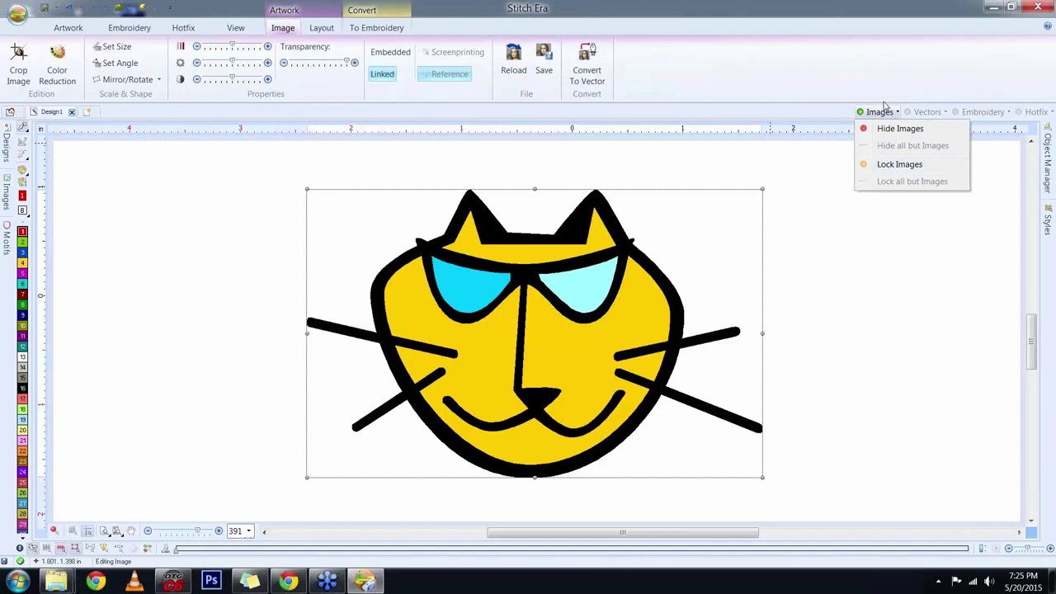
left_click(880, 112)
left_click(880, 113)
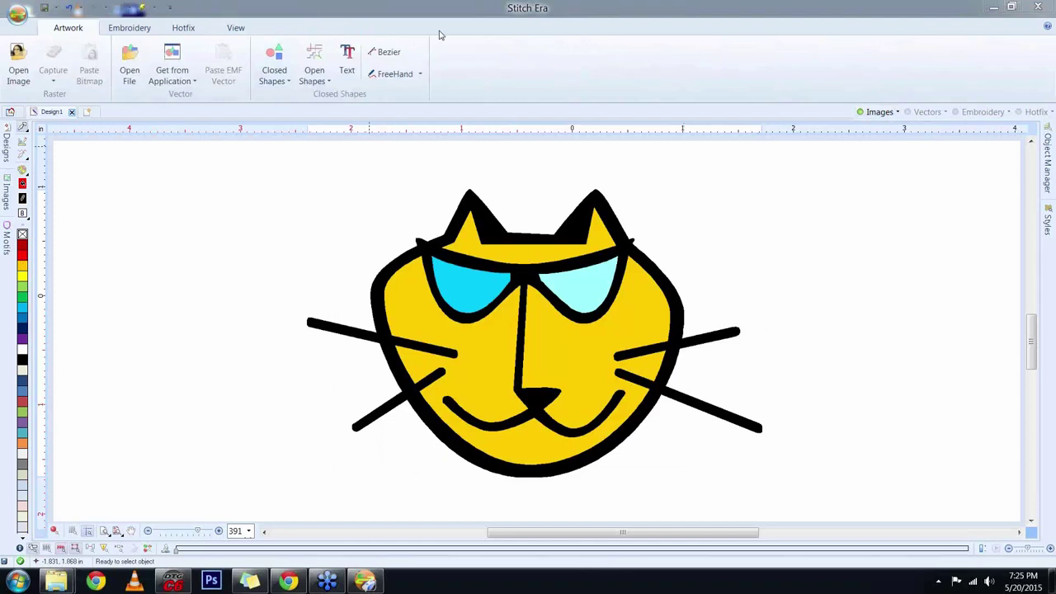
Create uniform Area with Pattern objects by autotracing the cat's yellow face and the yellow forehead-and-ears region
left_click(125, 30)
left_click(83, 71)
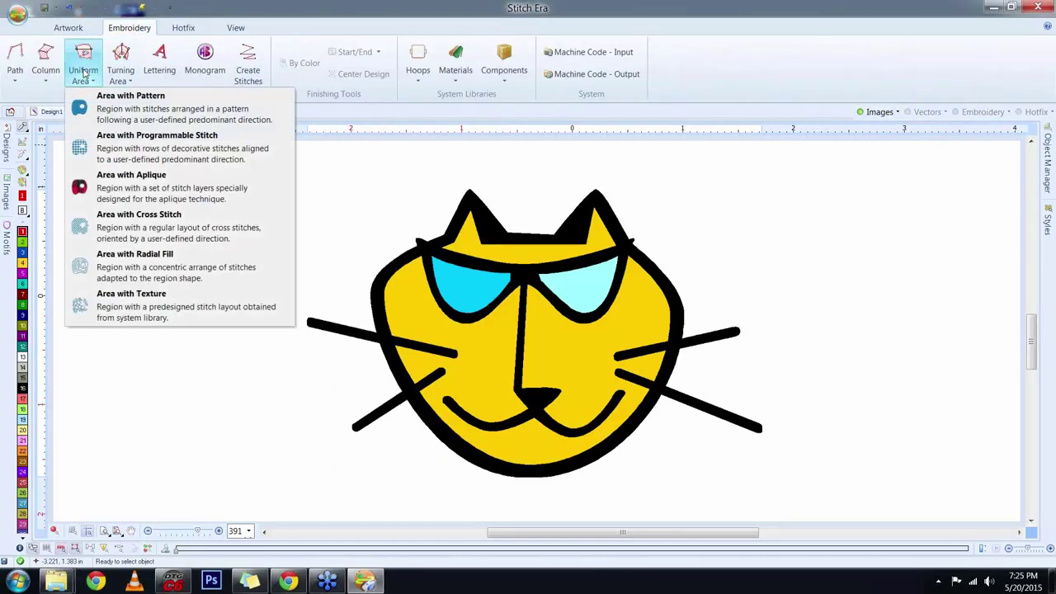
left_click(141, 107)
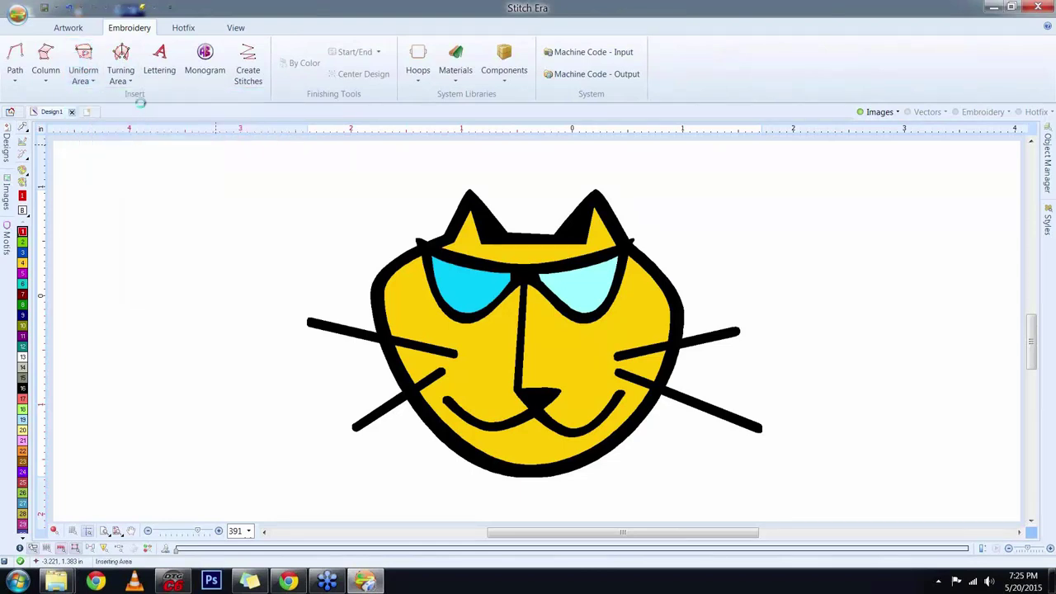
left_click(80, 62)
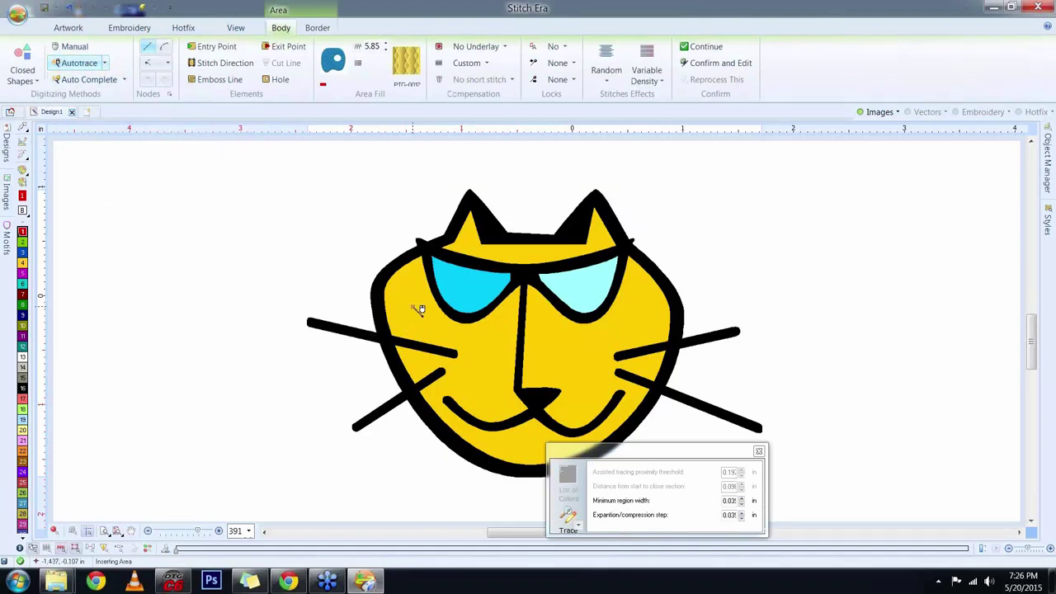
left_click(370, 284)
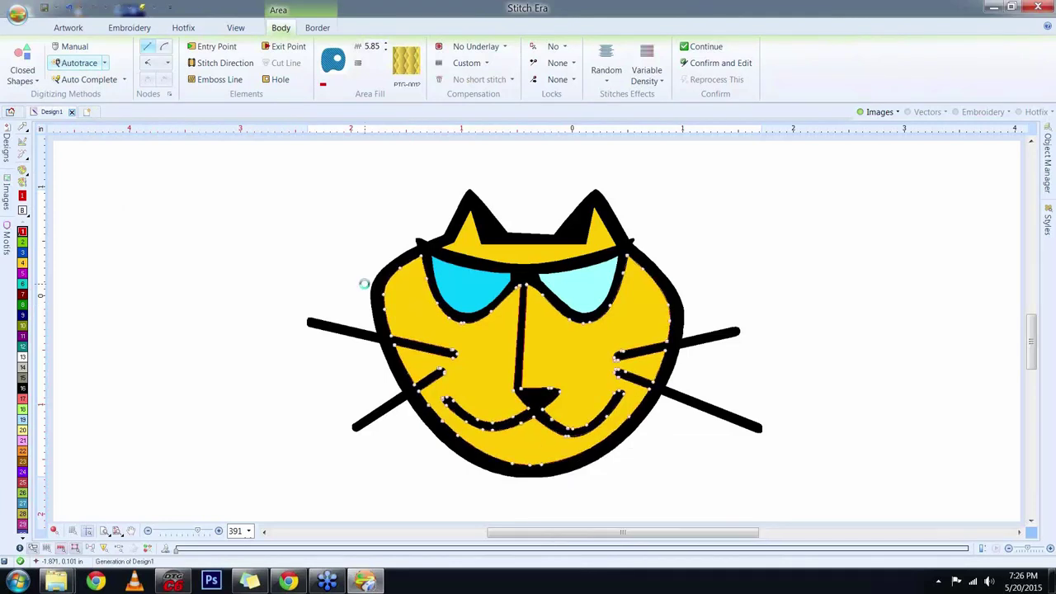
left_click(537, 258)
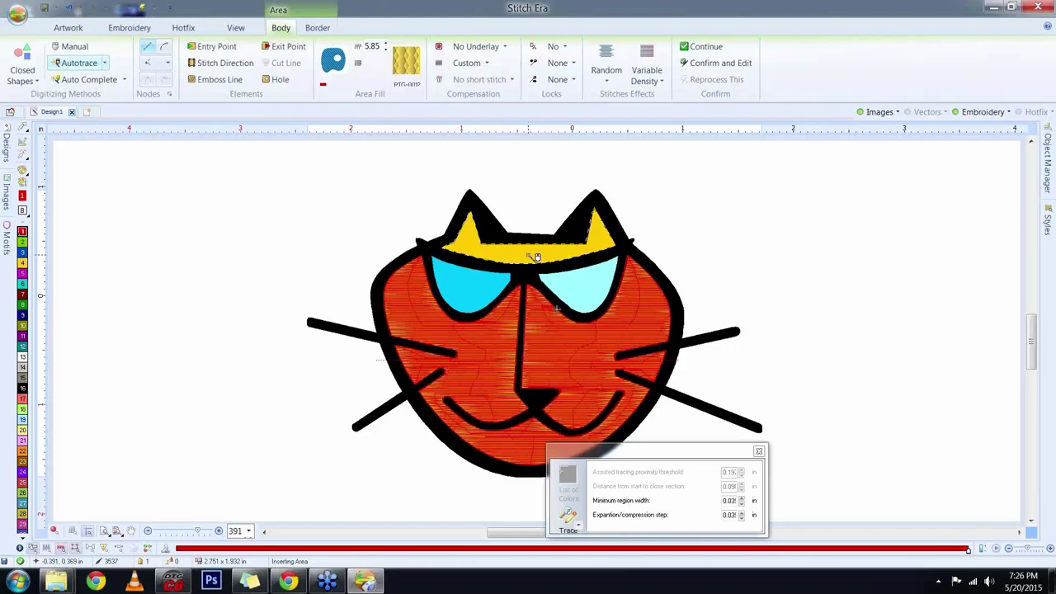
left_click(394, 261)
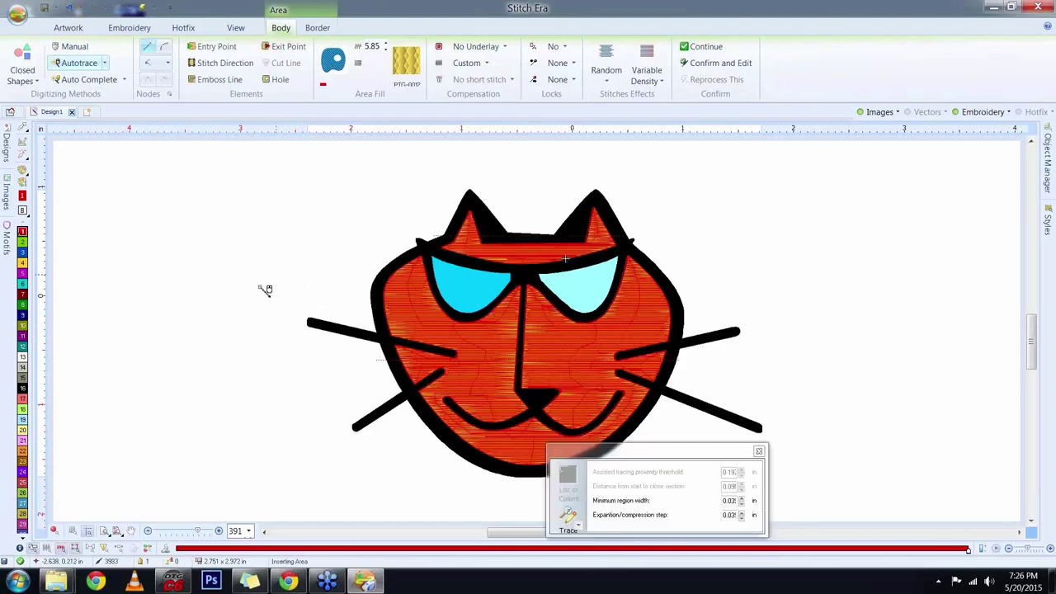
Autotrace both sunglass lenses as pattern areas in thread colour 2, and display the design with realistic stitches
left_click(23, 241)
left_click(467, 289)
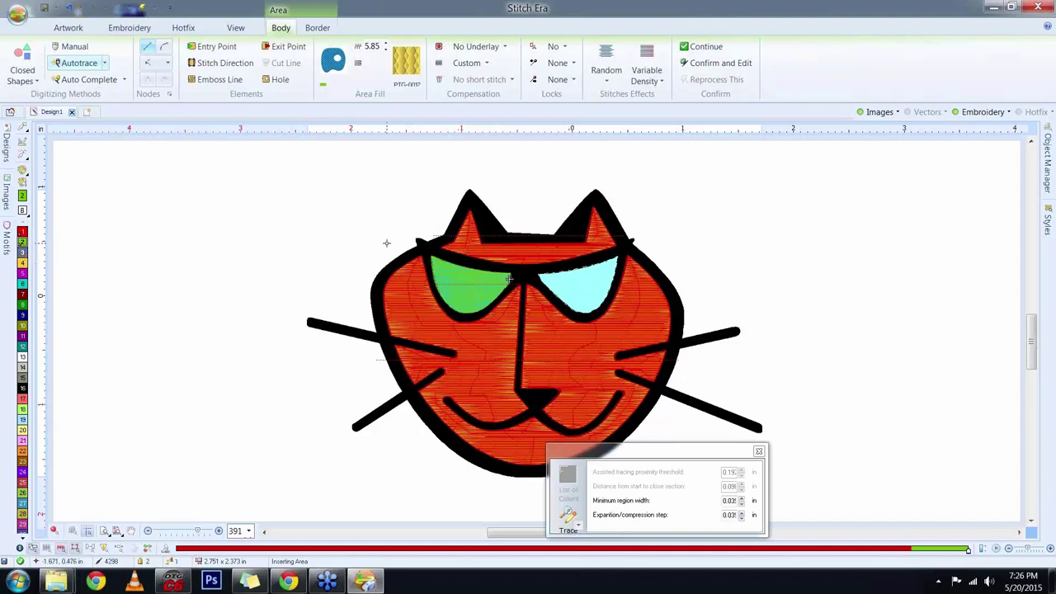
key("Return")
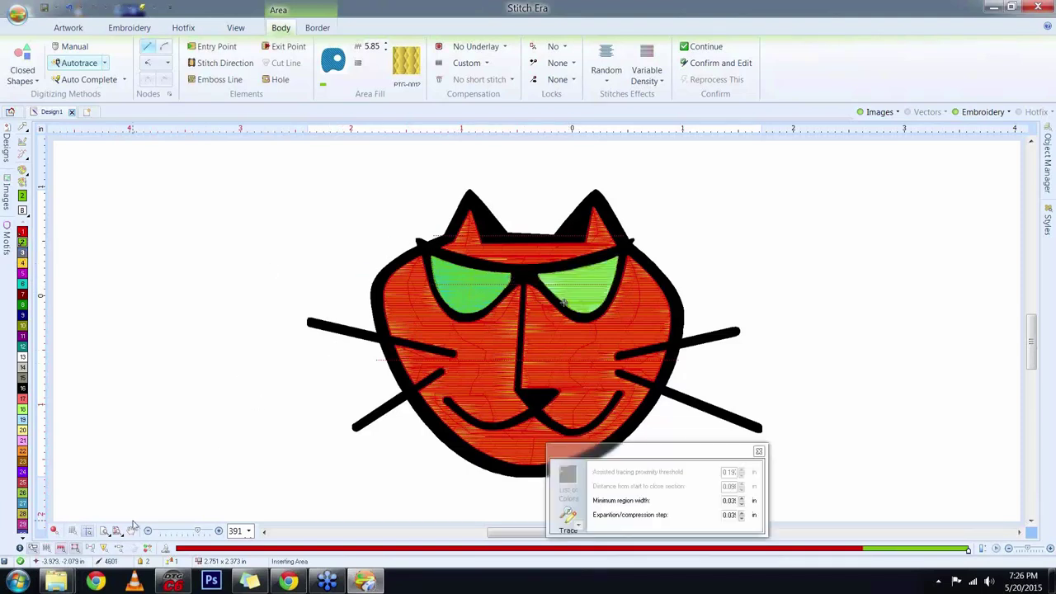
left_click(54, 531)
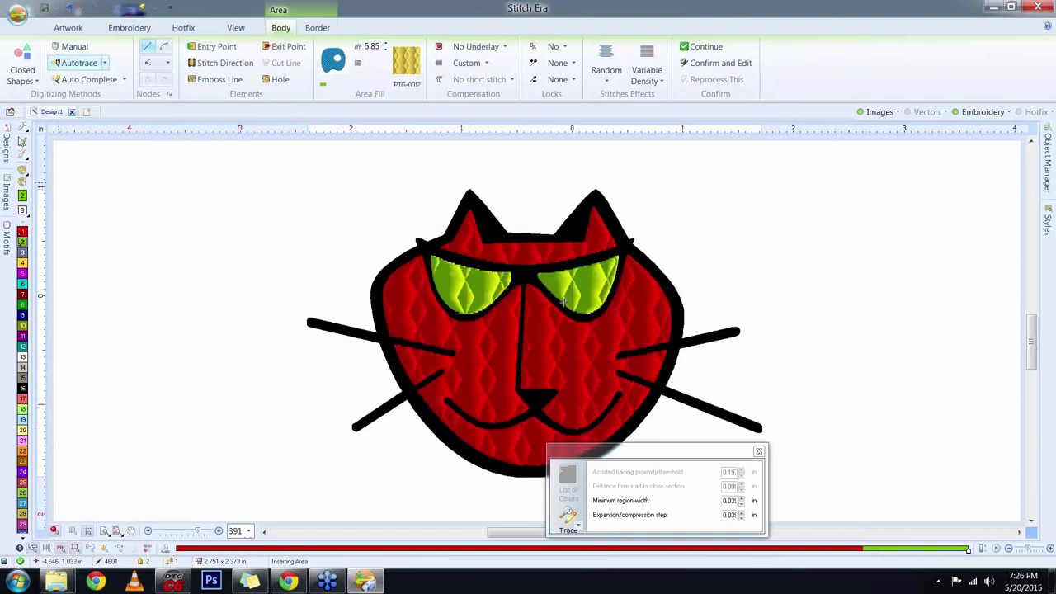
left_click(23, 127)
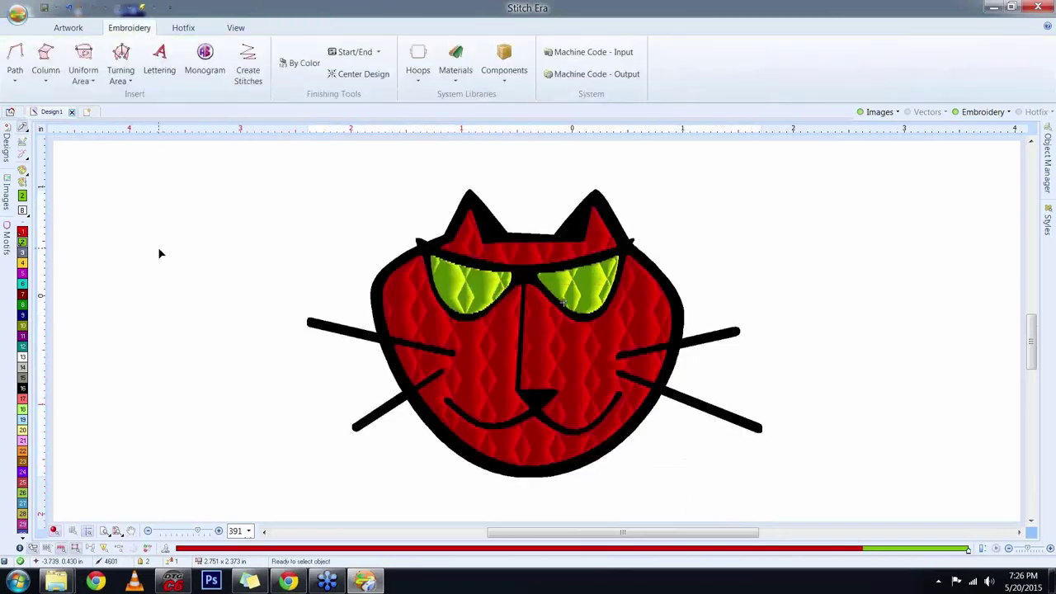
Angle the stitch direction of the left lens to about -17 degrees and of the right lens to about 16 degrees
double_click(476, 295)
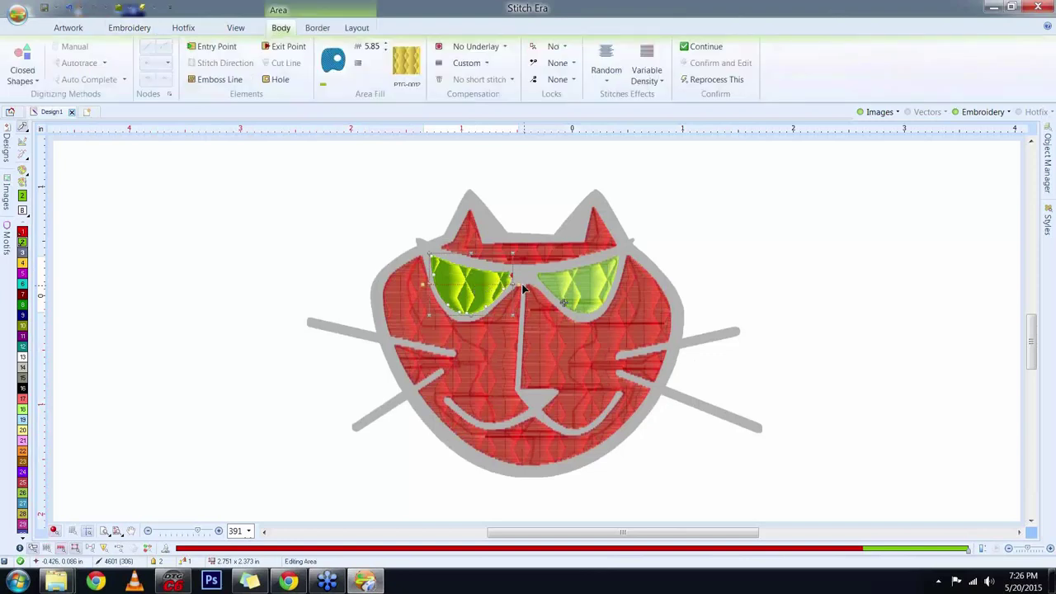
left_click_drag(523, 289, 513, 313)
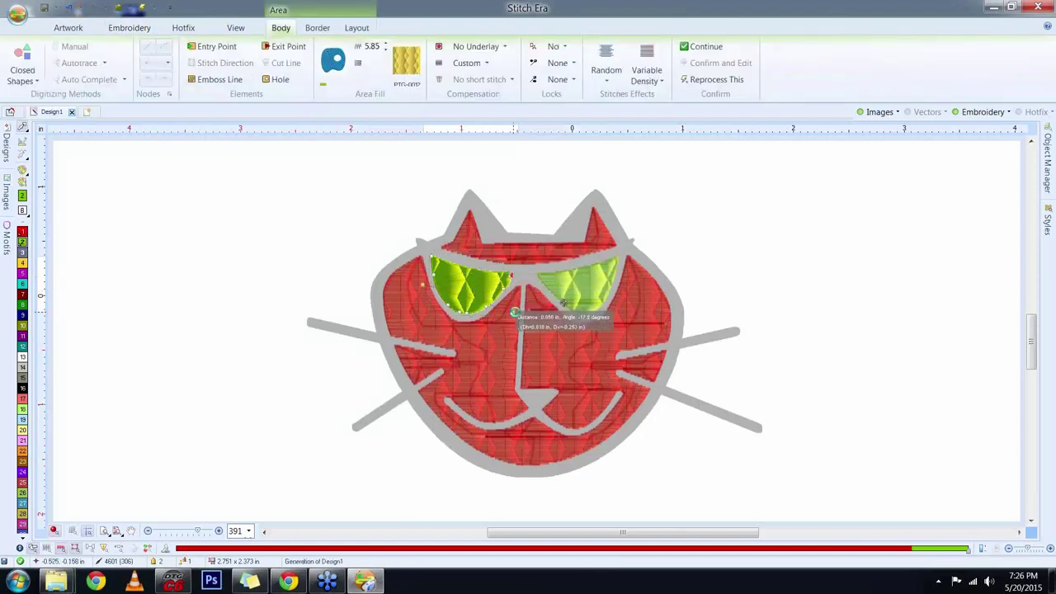
left_click(588, 289)
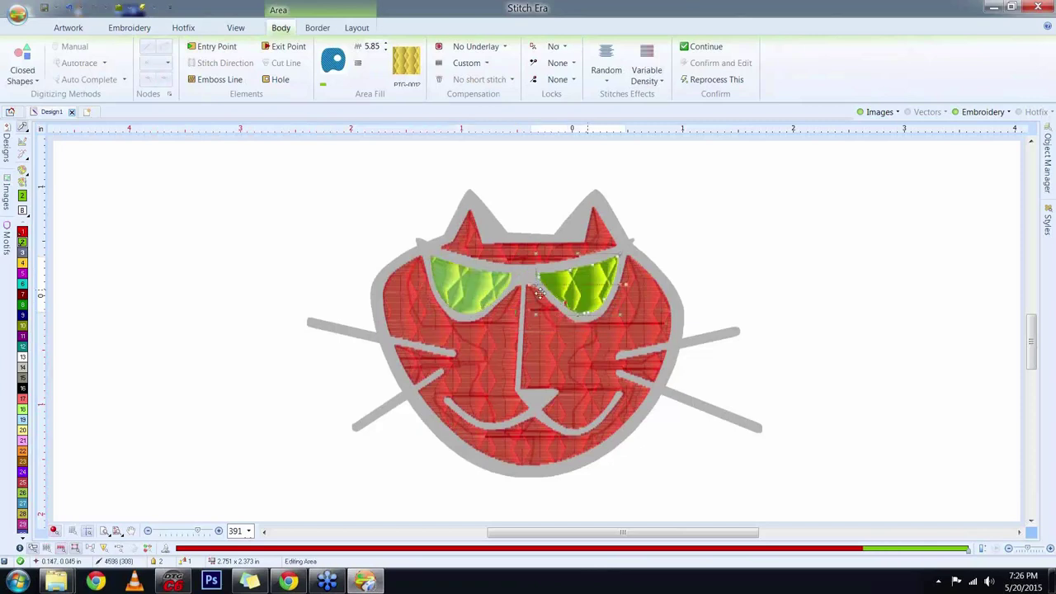
left_click_drag(537, 291, 532, 312)
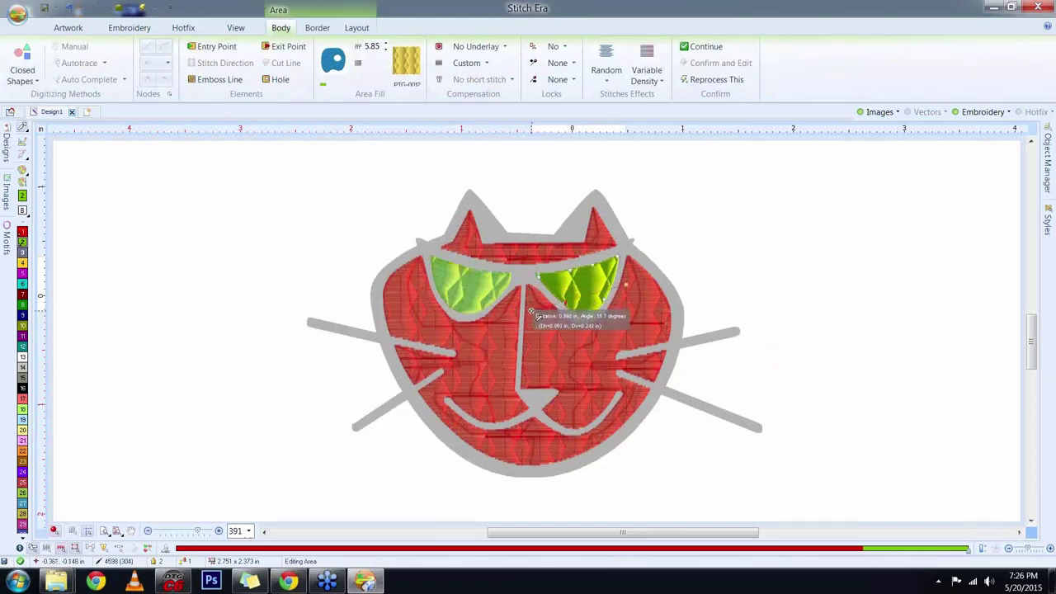
left_click(755, 211)
left_click(810, 207)
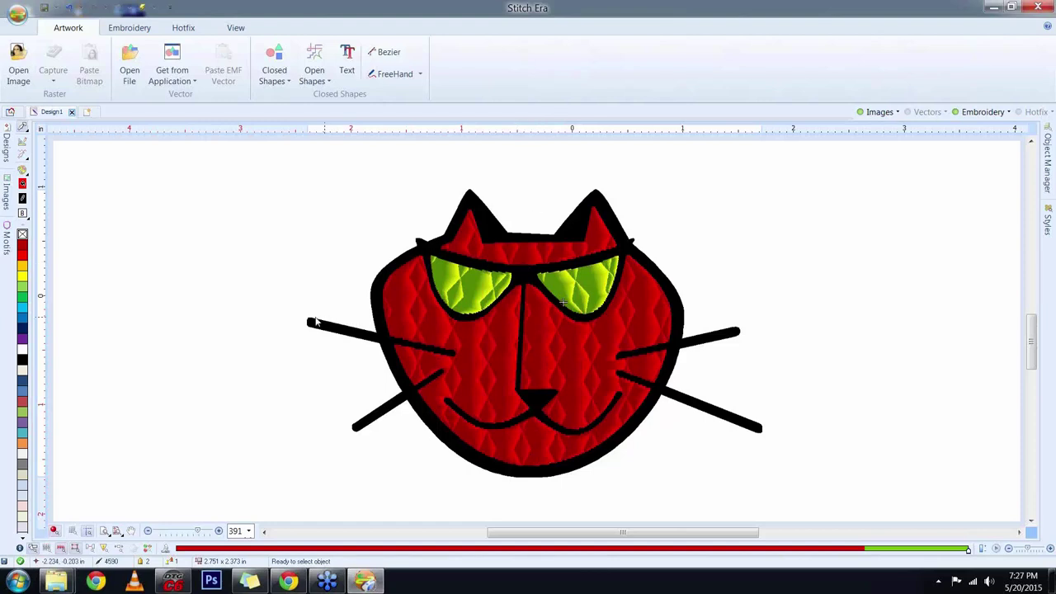
Start a Column with Zig-Zag using Medium underlay, and hide the stitches so the artwork shows with object outlines only
left_click(128, 28)
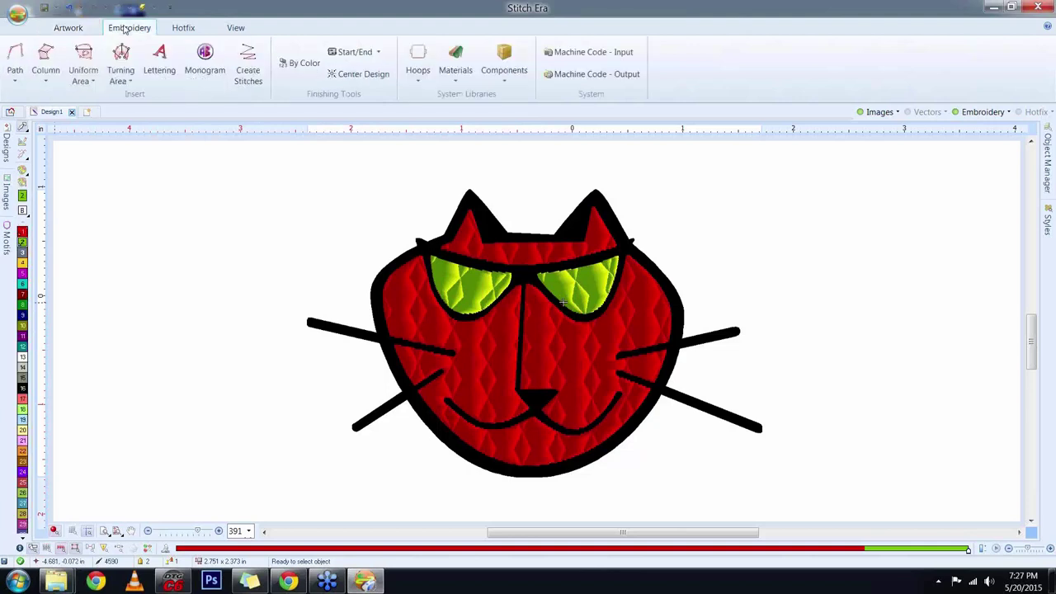
left_click(46, 64)
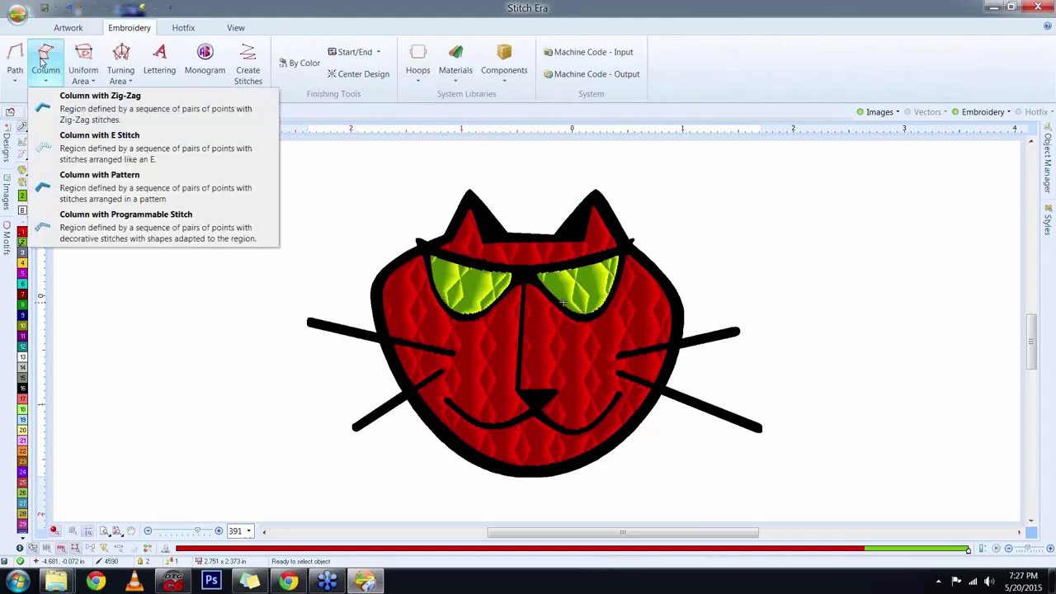
left_click(73, 95)
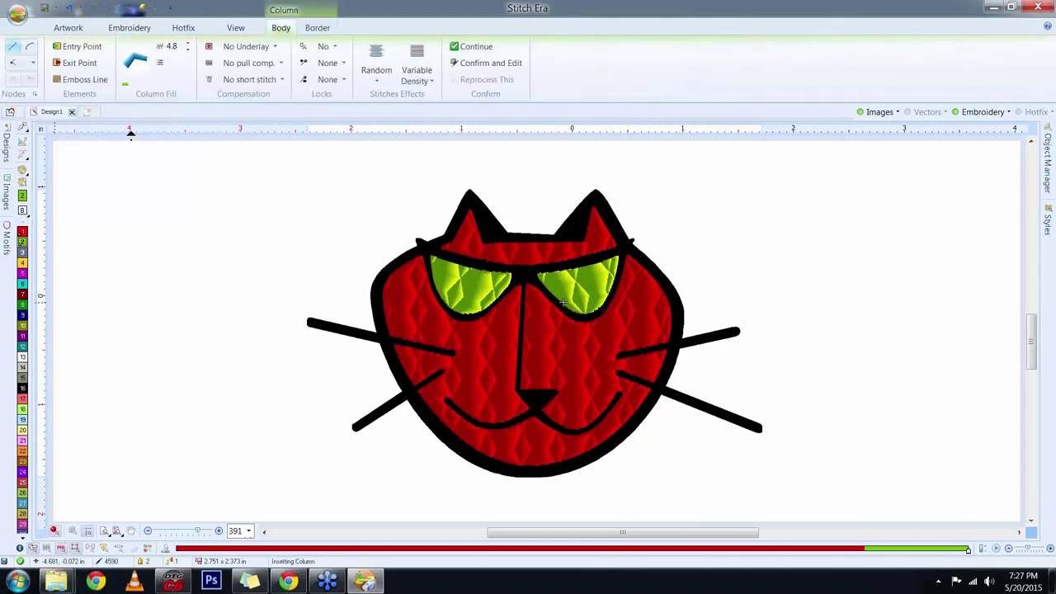
left_click(246, 46)
left_click(270, 236)
scroll(606, 236, "up", 3)
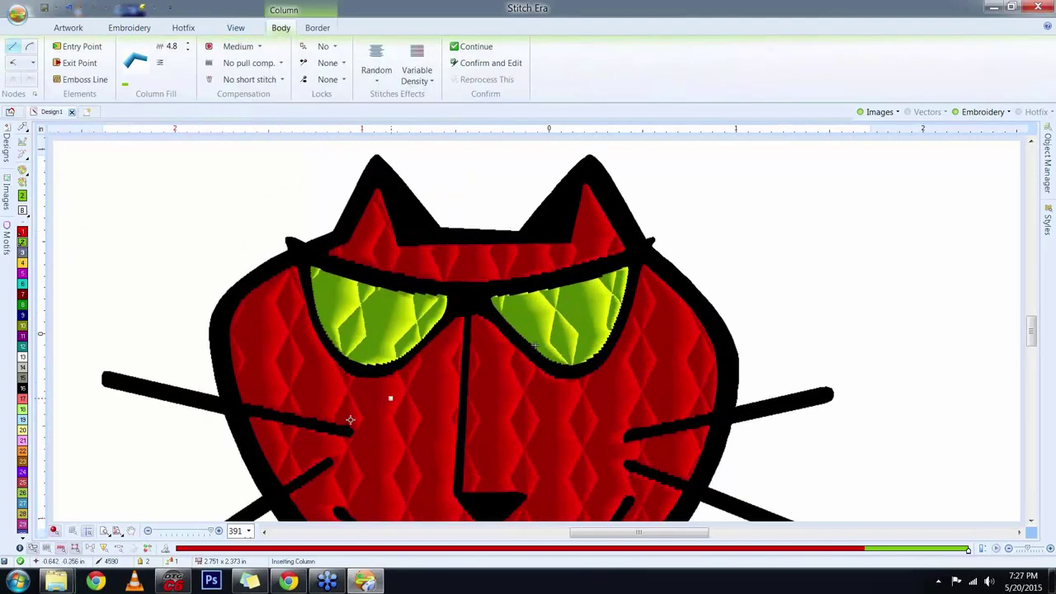
left_click(60, 549)
left_click(59, 549)
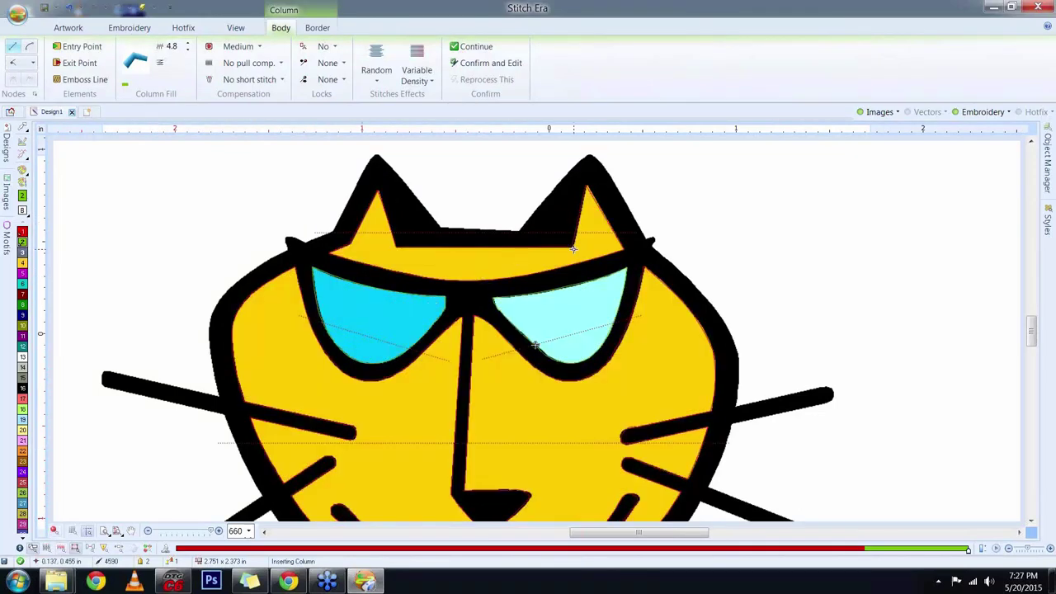
Place the column's point pairs along the black outline of the right ear, from its inner base over the tip to the head
left_click(572, 246)
left_click(581, 212)
left_click(552, 189)
left_click(584, 189)
left_click(582, 158)
left_click(587, 186)
left_click(595, 194)
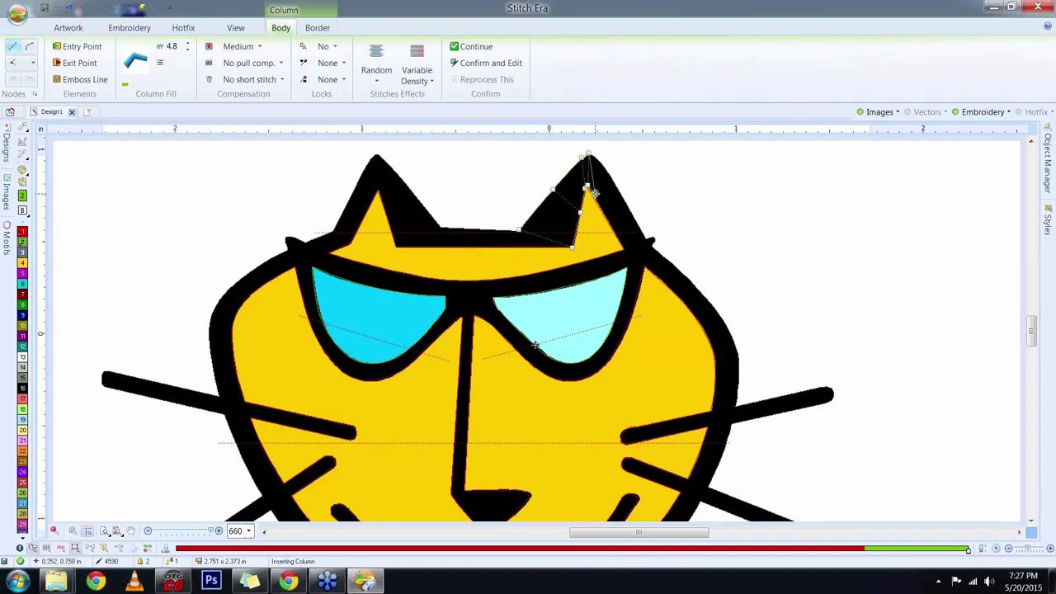
left_click(604, 165)
left_click(608, 222)
left_click(632, 212)
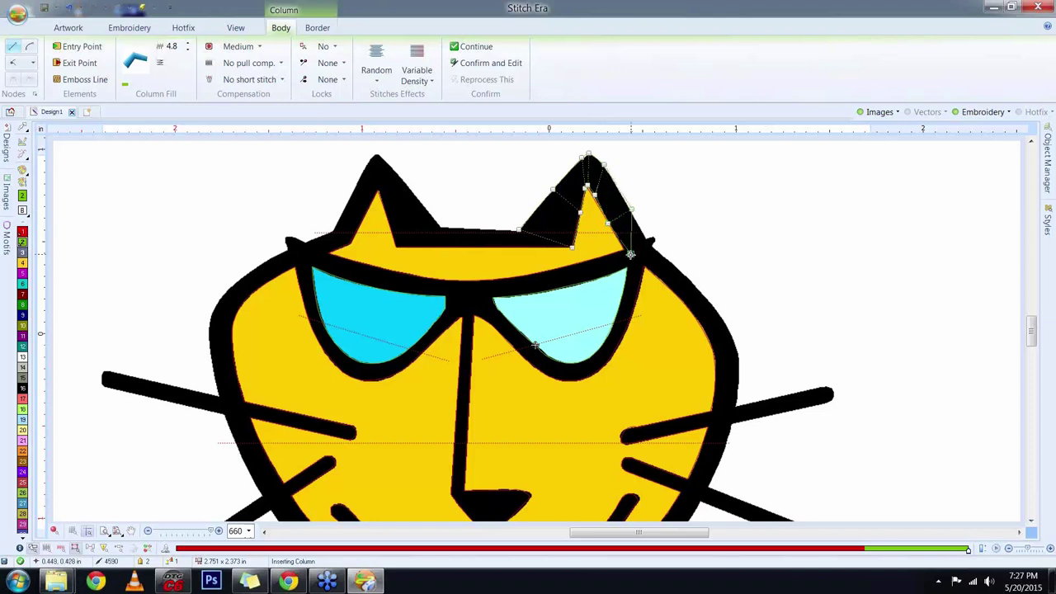
left_click(630, 259)
left_click(652, 241)
Continue the column's point pairs down the right side of the face outline to just below the upper whisker and generate it
left_click(667, 282)
left_click(680, 271)
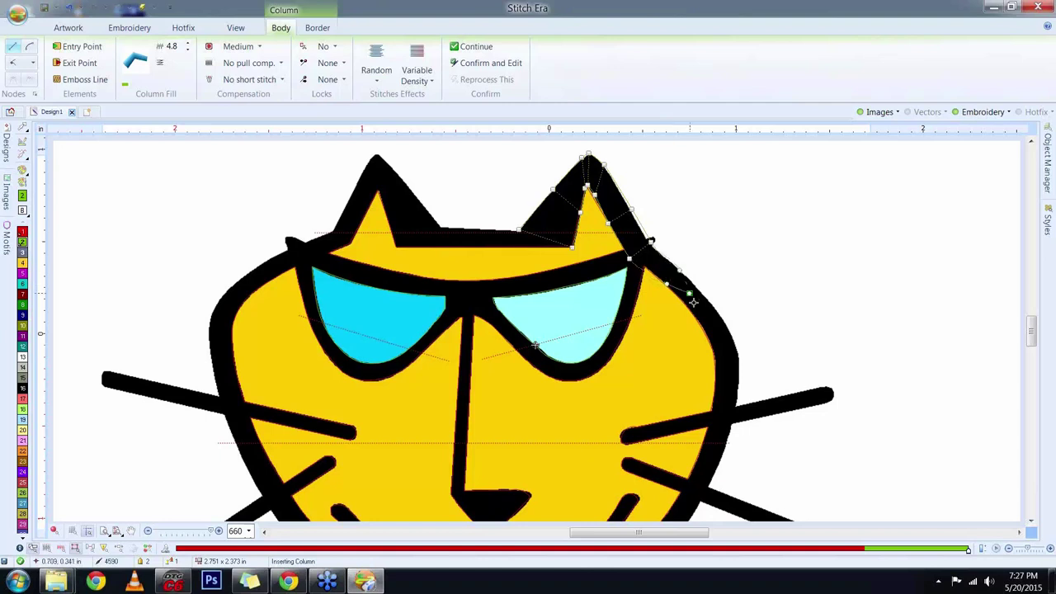
left_click(702, 327)
left_click(719, 314)
left_click(717, 364)
left_click(739, 364)
left_click(711, 402)
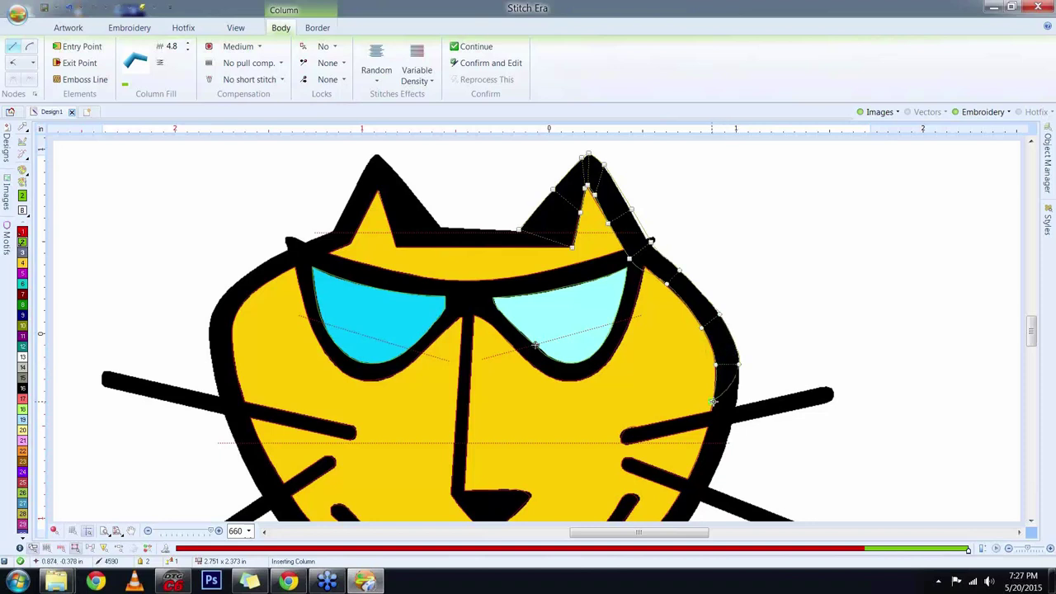
left_click(735, 400)
left_click(707, 431)
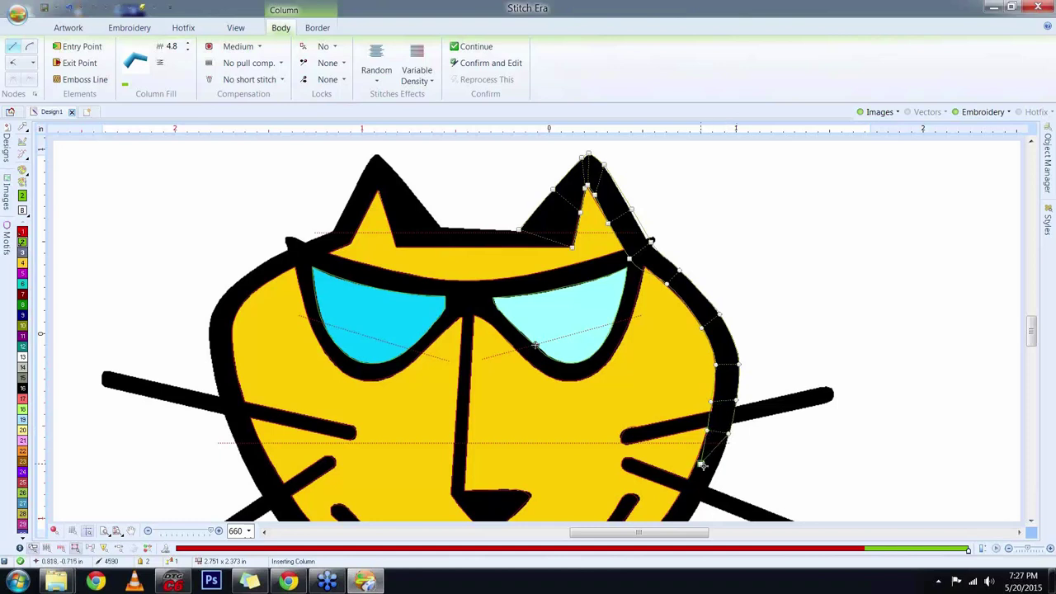
key("Return")
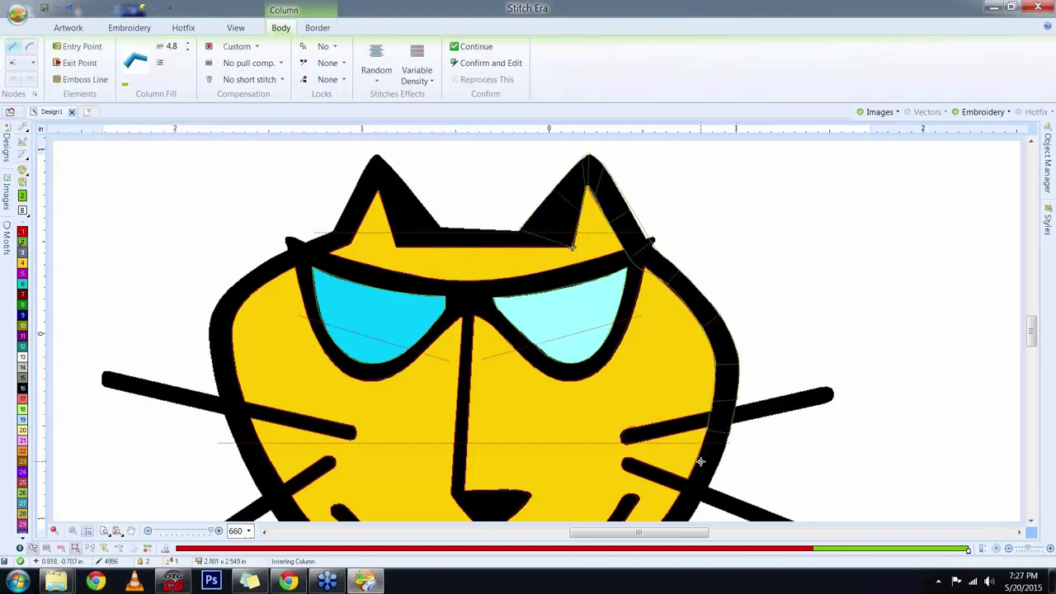
Recolour the new ear-and-face outline column with thread colour 3 and show the realistic stitches again
left_click(22, 128)
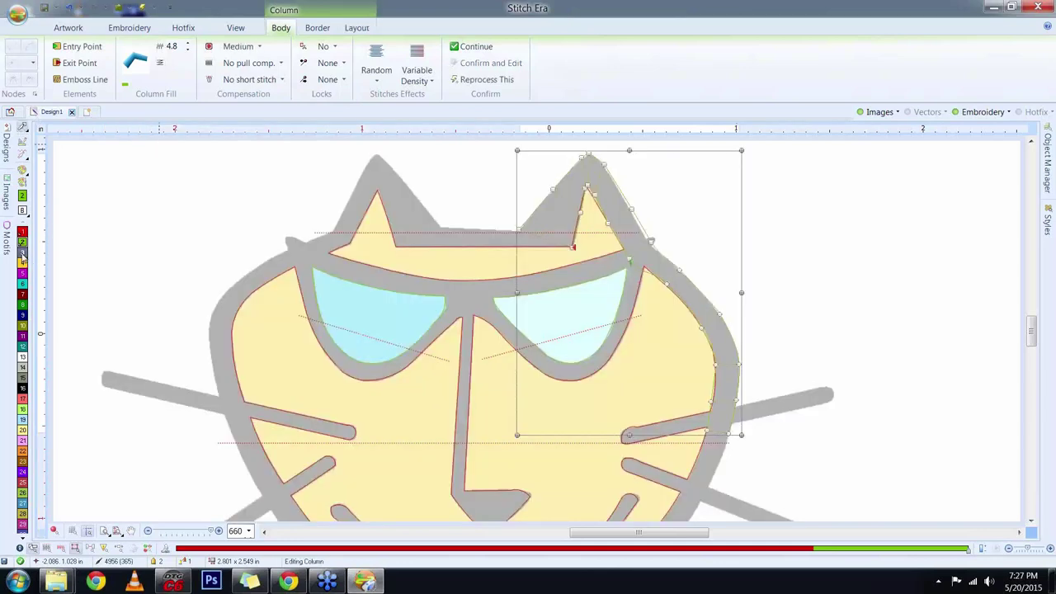
key("Return")
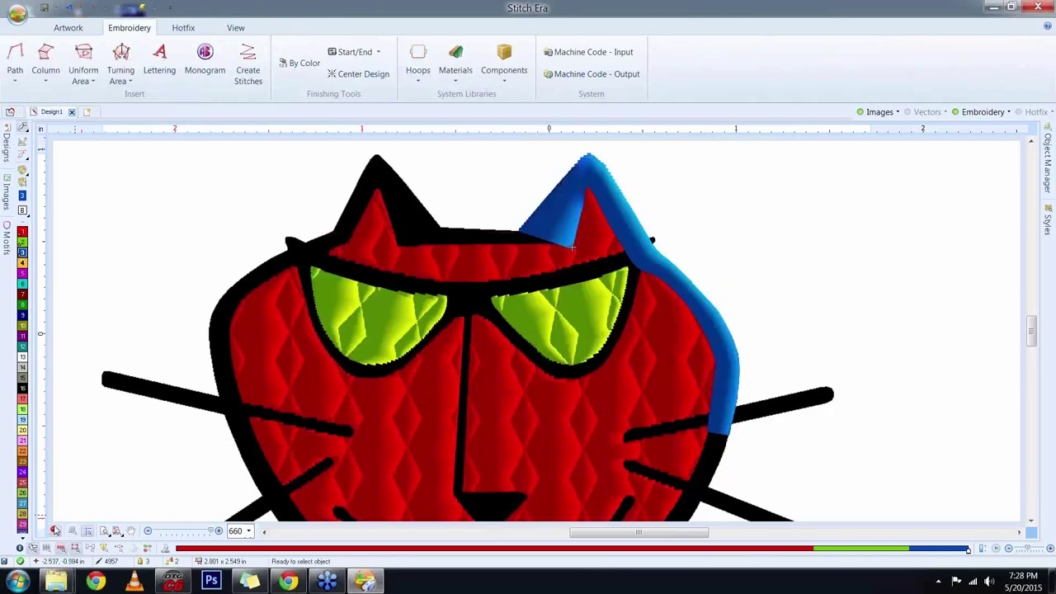
Browse all pattern types and apply combined pattern PTX-0081 to the large red face area below the glasses
scroll(492, 342, "down", 3)
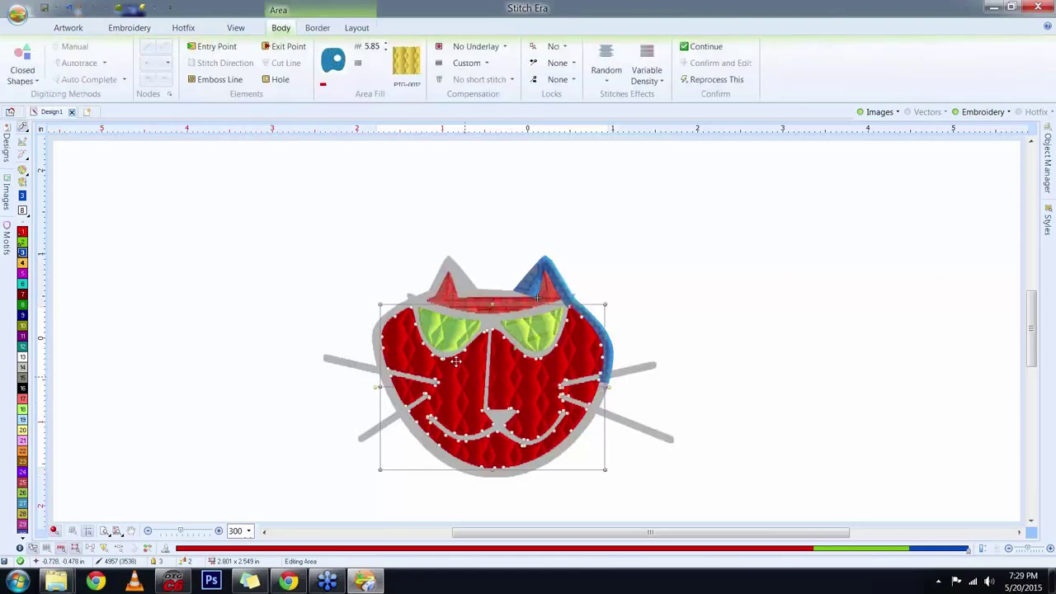
left_click(405, 63)
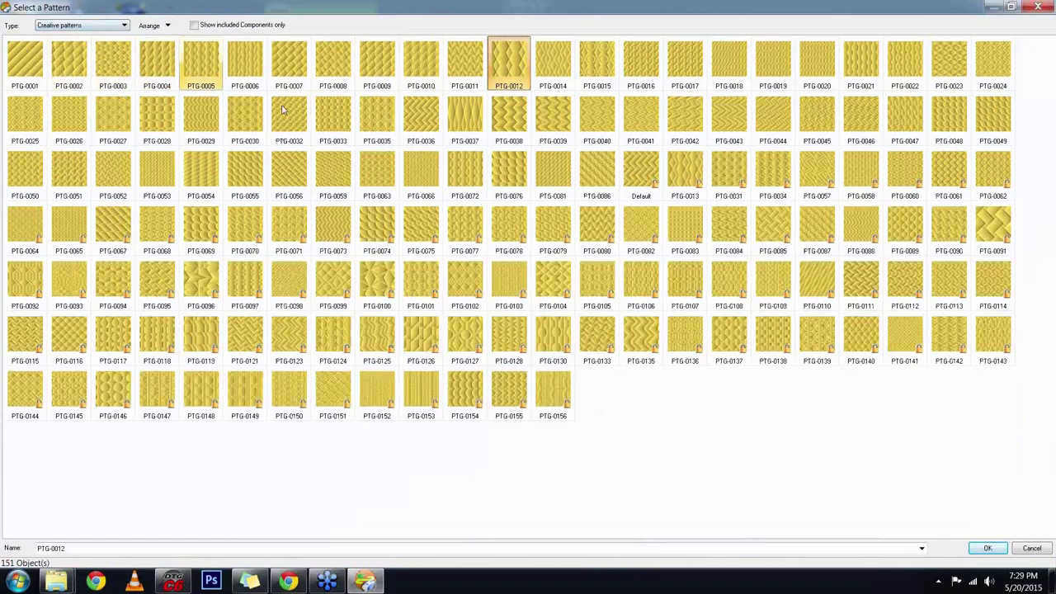
left_click(124, 28)
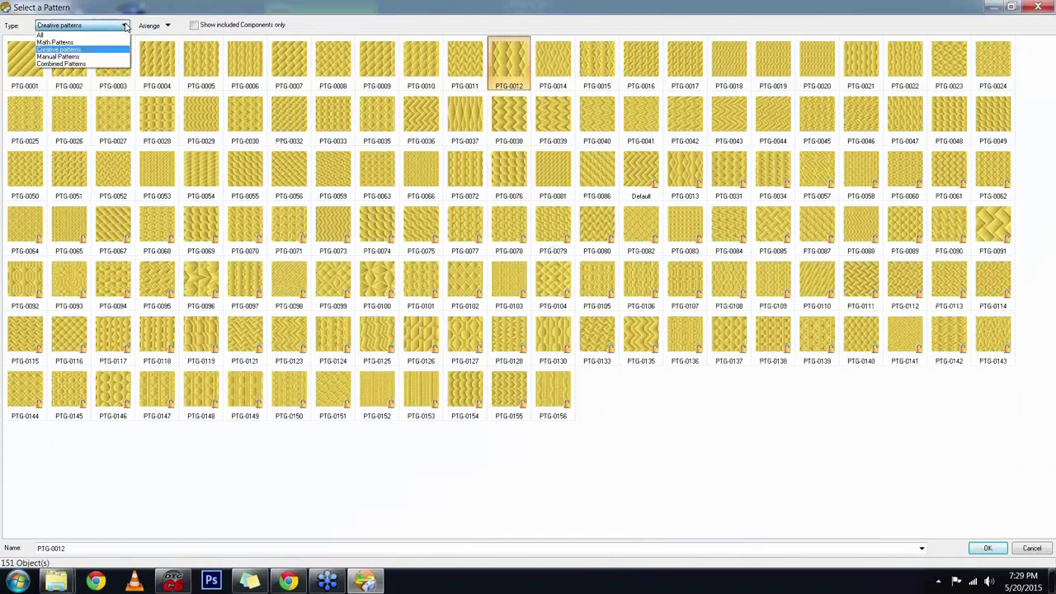
left_click(73, 39)
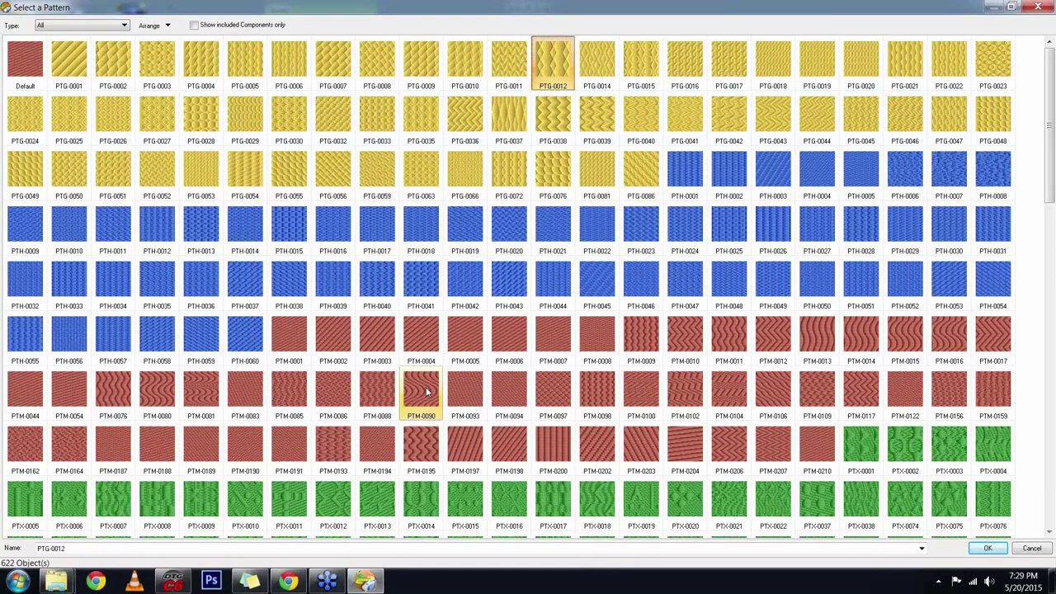
scroll(425, 393, "down", 3)
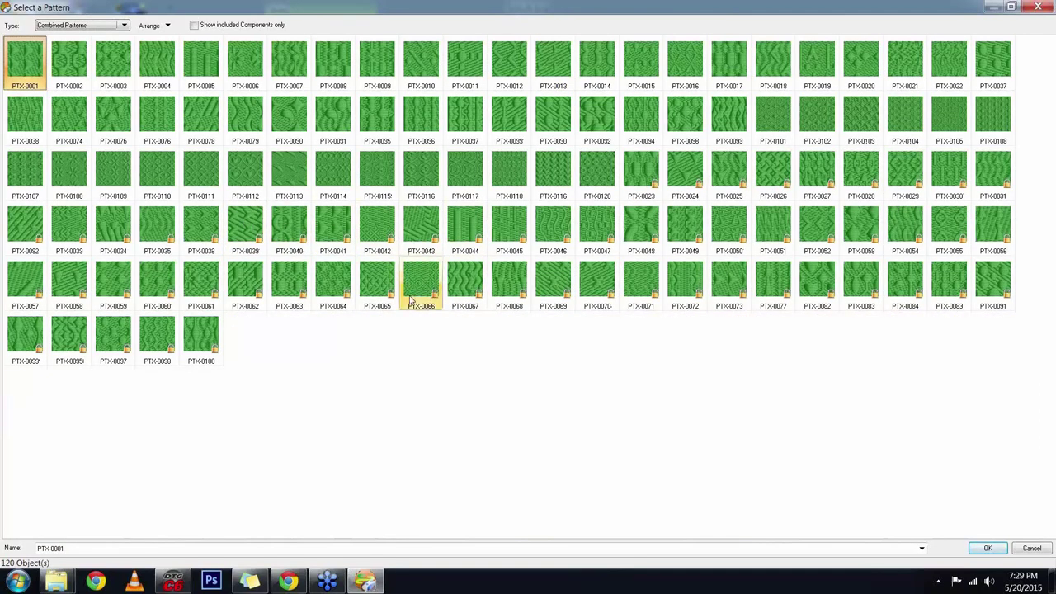
left_click(331, 110)
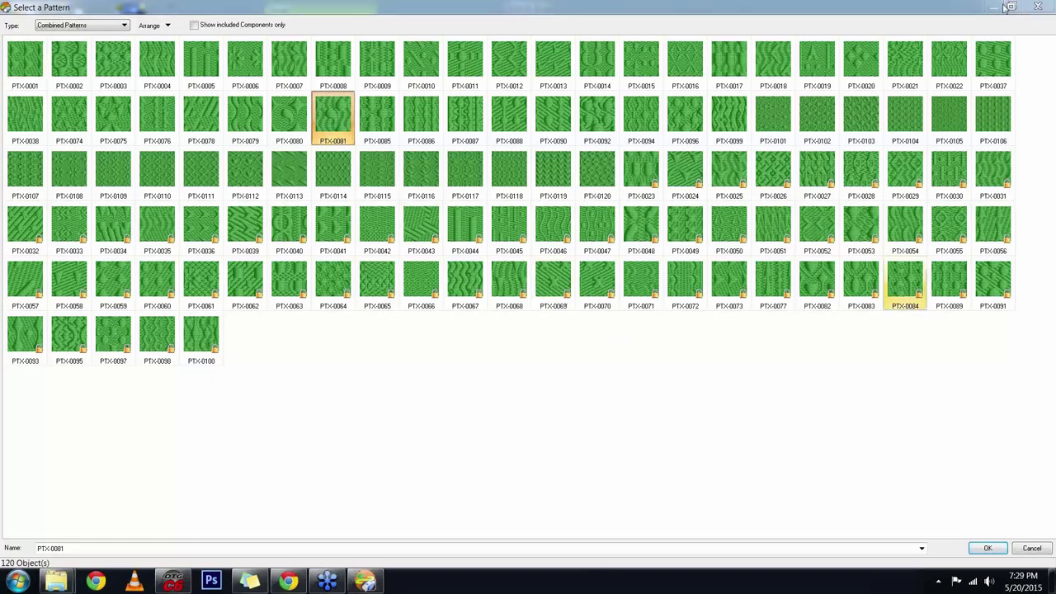
left_click(988, 549)
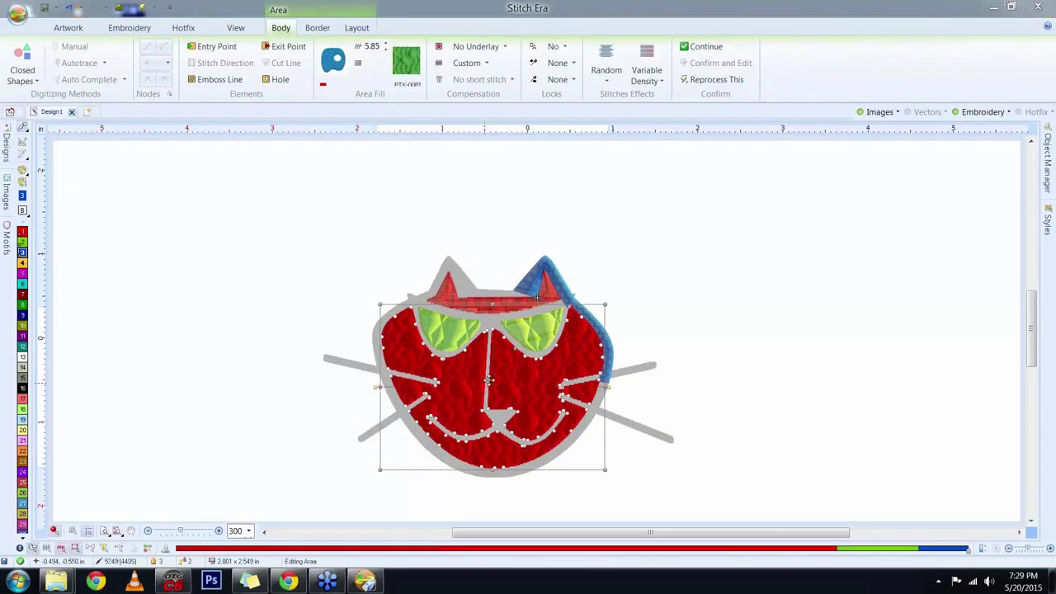
left_click(147, 195)
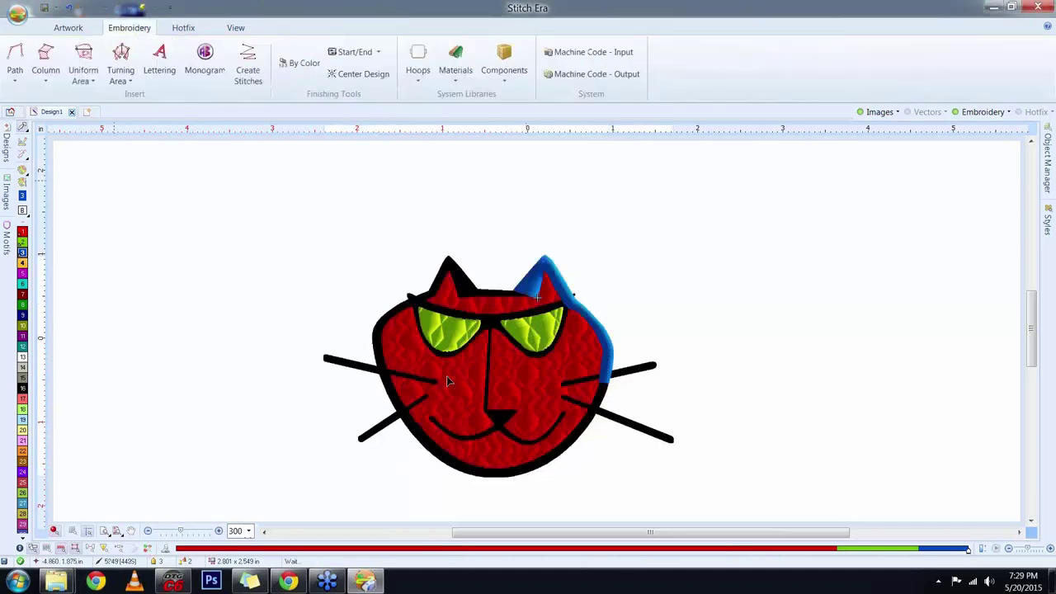
Create the lettering "Kitty Kat" in the digitized Comic Sans font
scroll(519, 388, "up", 1)
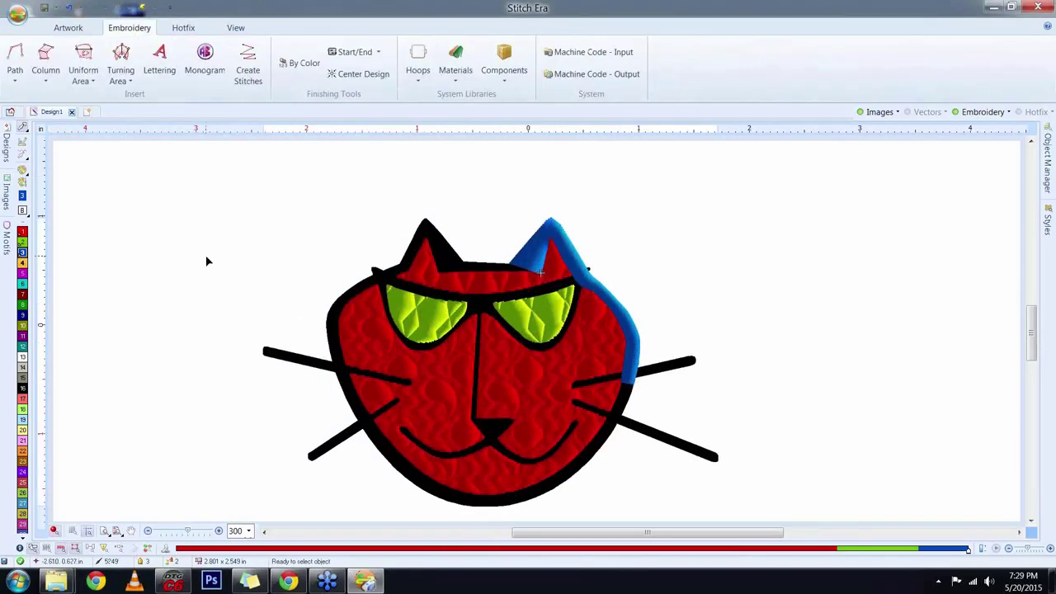
scroll(505, 210, "down", 1)
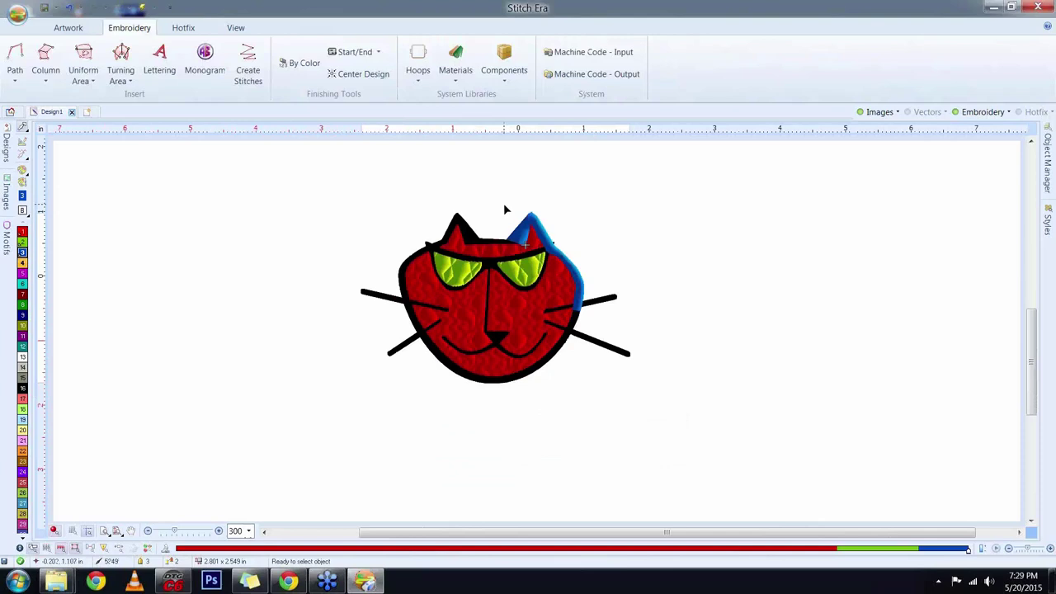
scroll(505, 210, "up", 1)
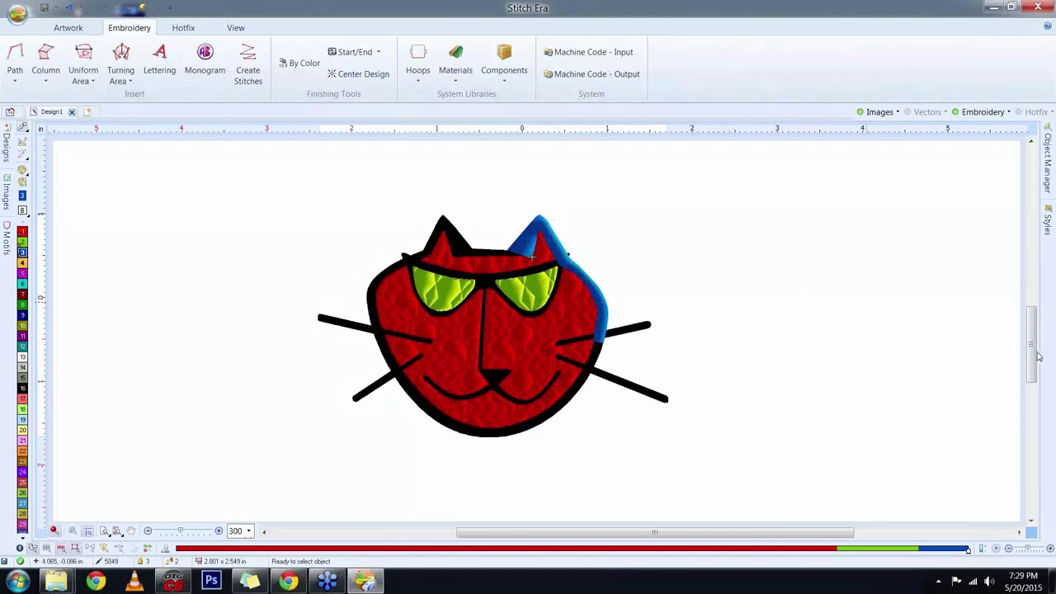
left_click_drag(1032, 357, 1030, 326)
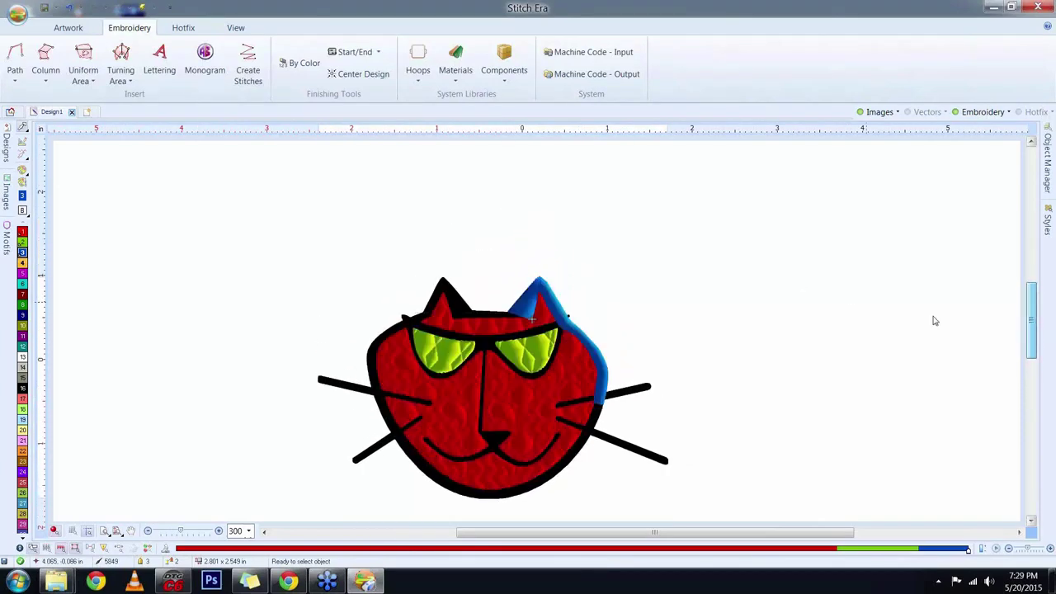
left_click(160, 59)
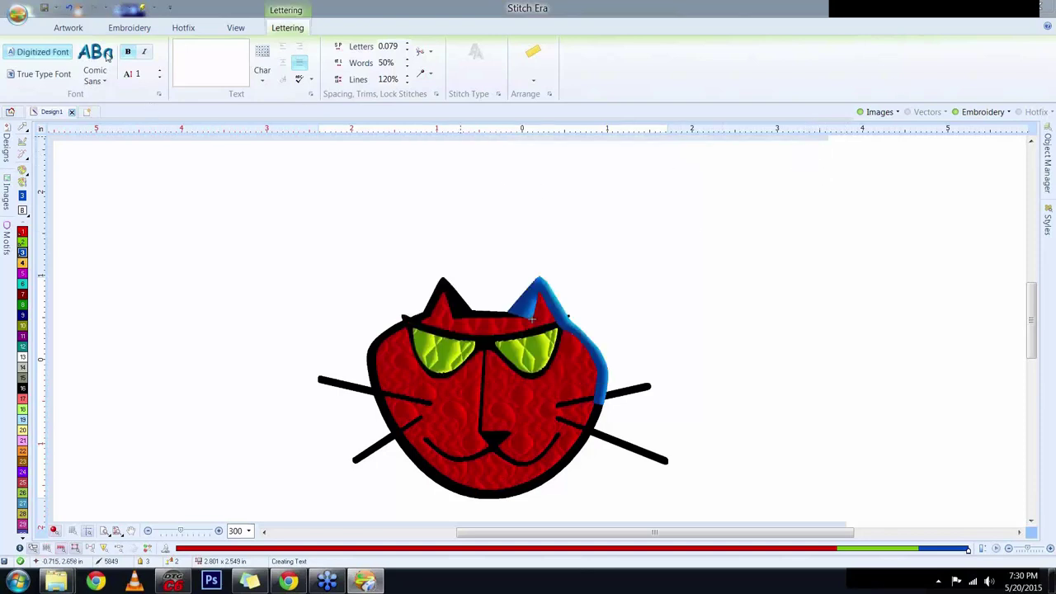
left_click(198, 58)
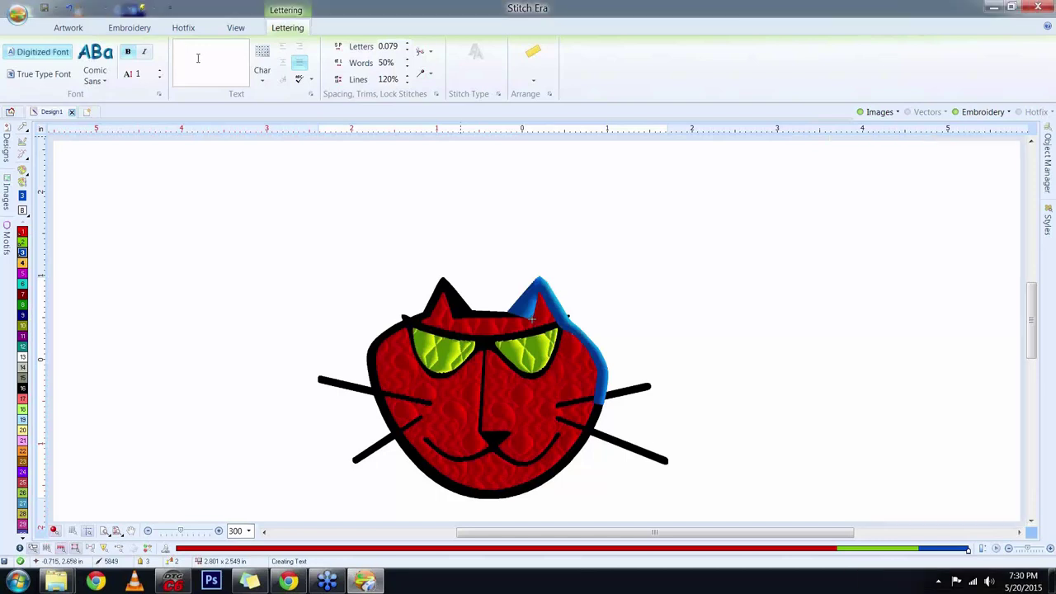
type("C")
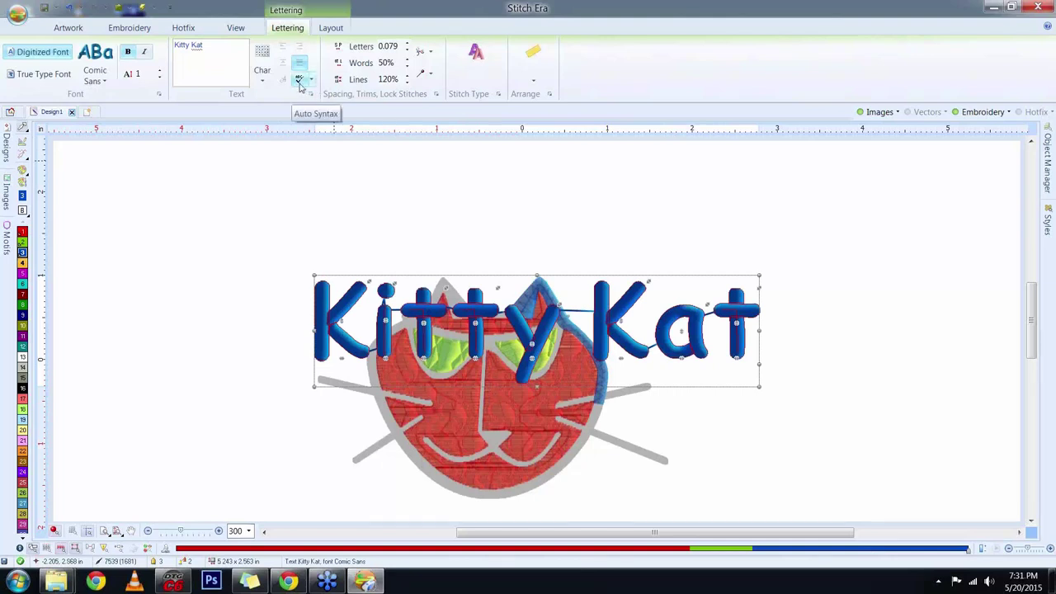
Scale the lettering down proportionally and centre it above the cat's head, overlapping the ear tips
left_click_drag(544, 339, 506, 292)
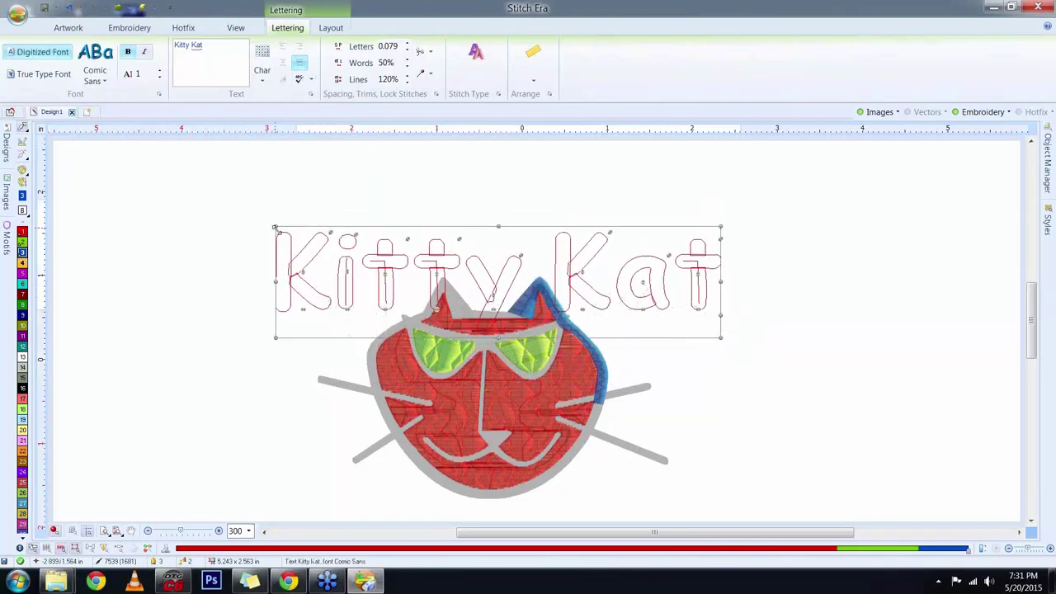
left_click_drag(273, 225, 408, 261)
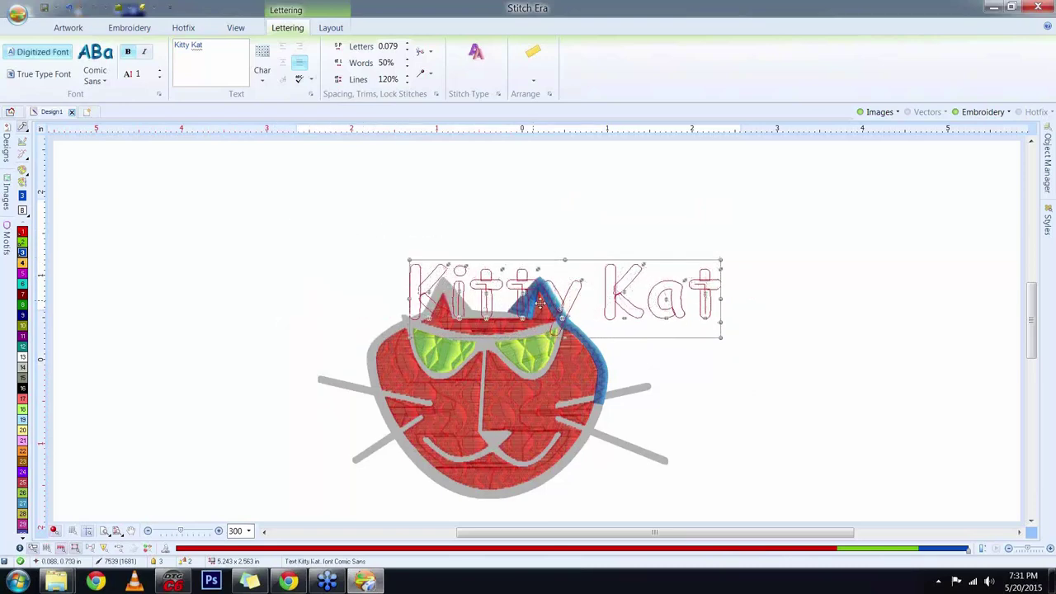
left_click_drag(591, 324, 512, 307)
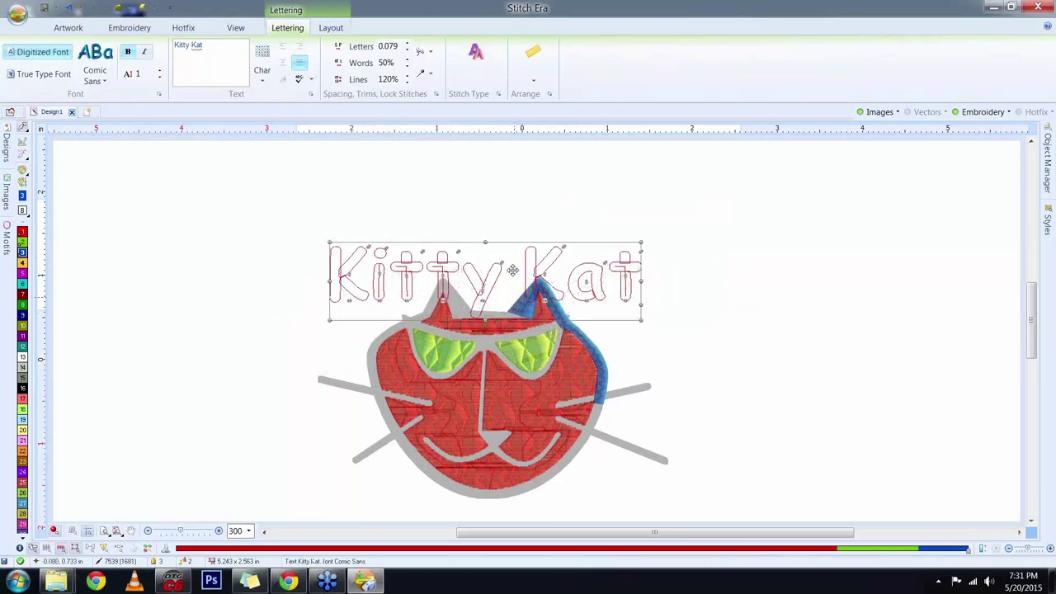
Arrange the lettering as an Upper arc and bend its baseline upward so it curves above the ears
left_click(533, 58)
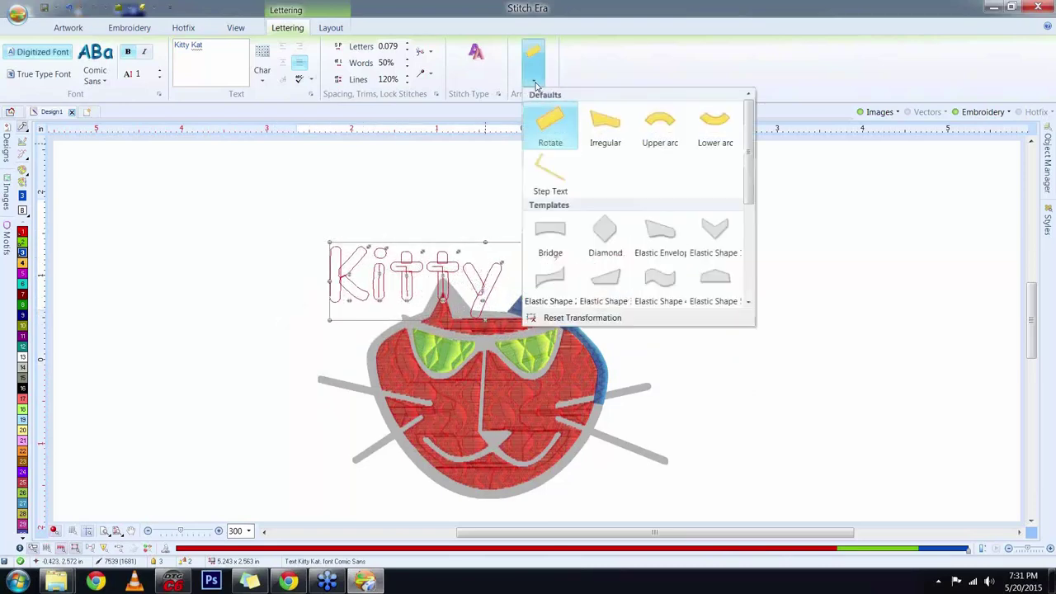
left_click(672, 129)
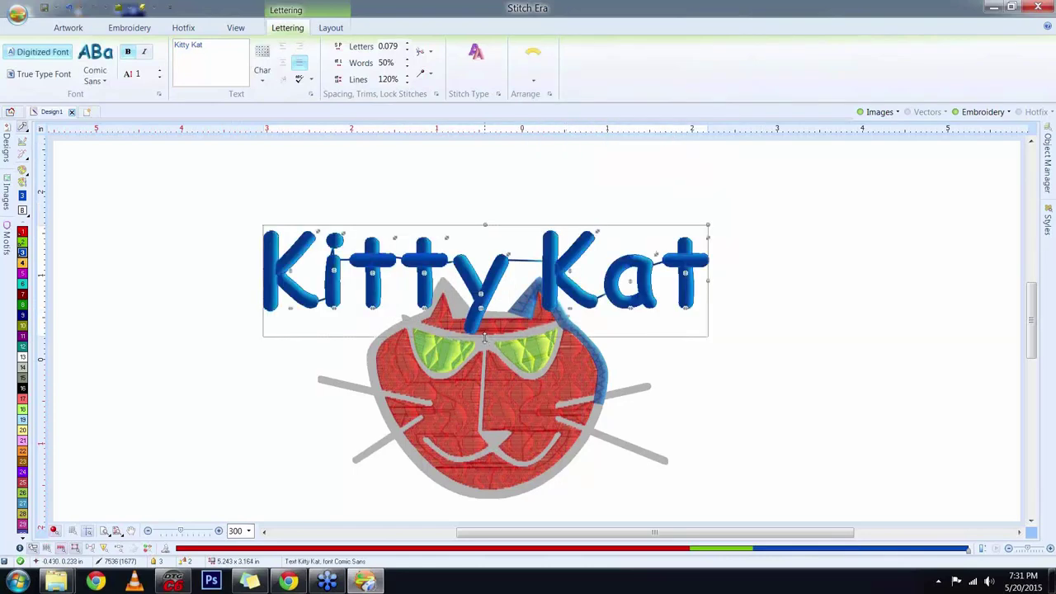
left_click_drag(484, 324, 483, 248)
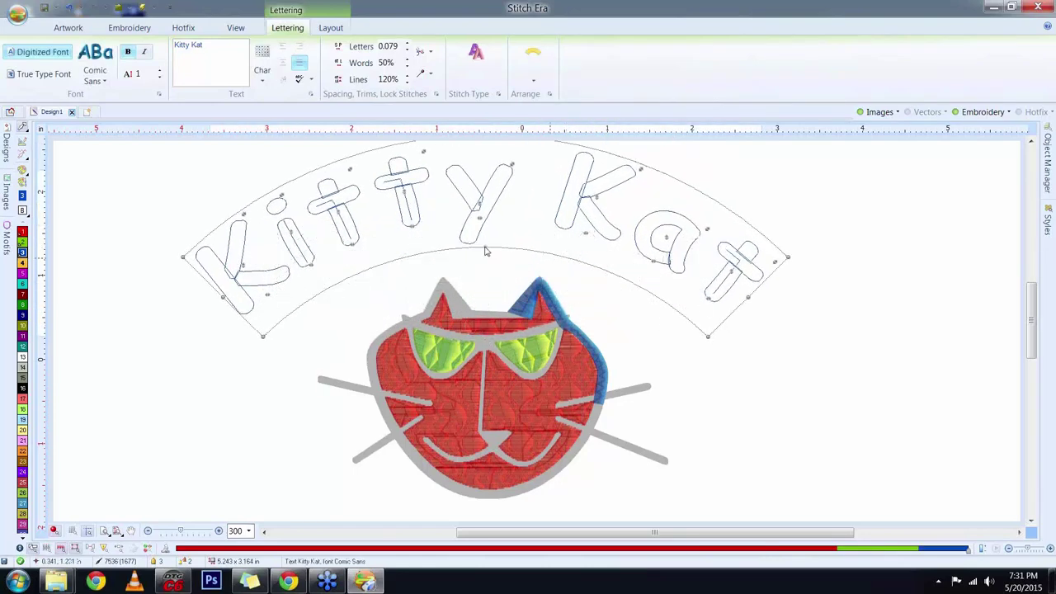
Narrow the arched lettering to about 3.8 in wide, flatten its curve to sit close over the ears, and generate it
left_click_drag(745, 295, 621, 256)
left_click_drag(507, 225, 512, 283)
mouse_move(315, 222)
left_mouse_down()
mouse_move(343, 235)
mouse_move(322, 229)
left_mouse_up()
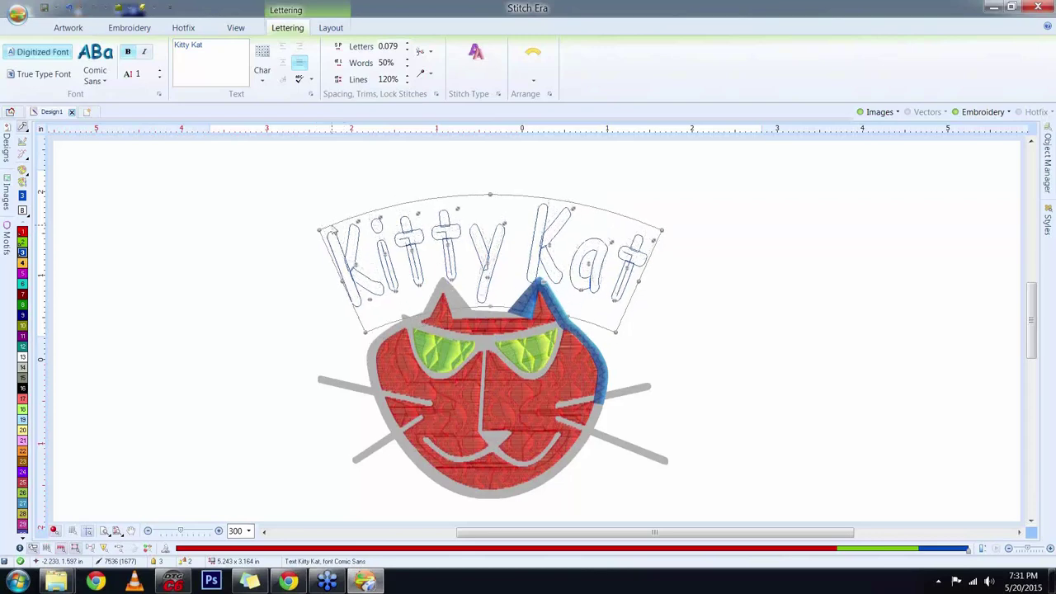
left_click(729, 310)
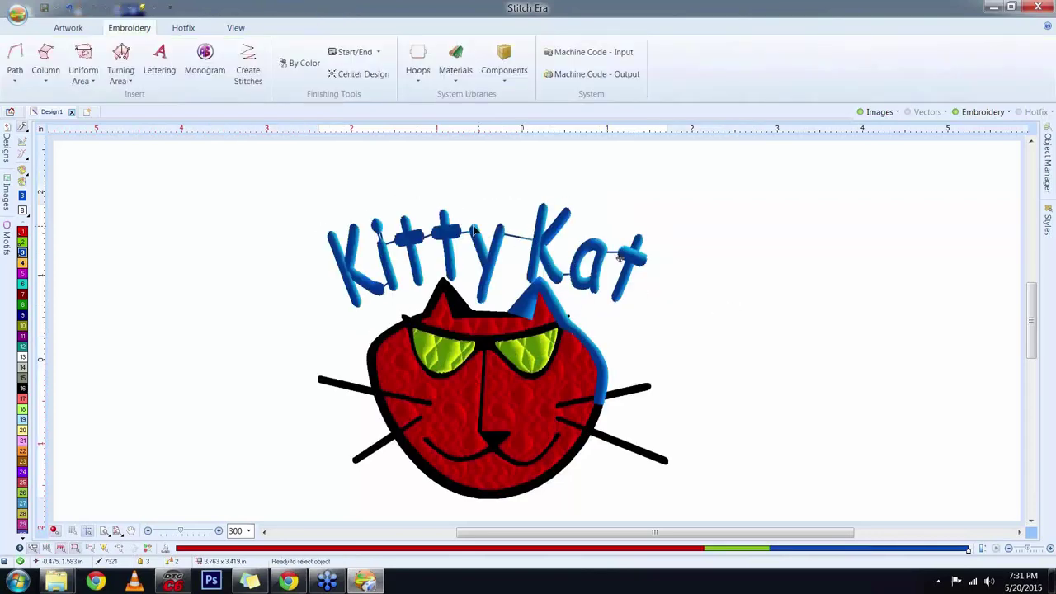
Move the arched lettering up to clear the ears and reduce its letter height
left_click(535, 262)
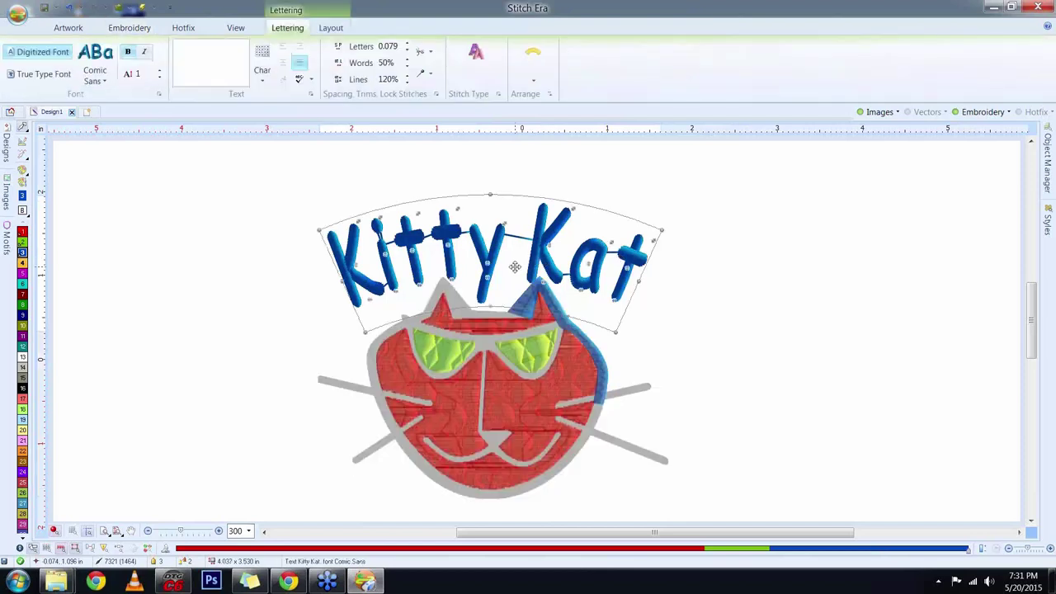
left_click_drag(515, 264, 513, 249)
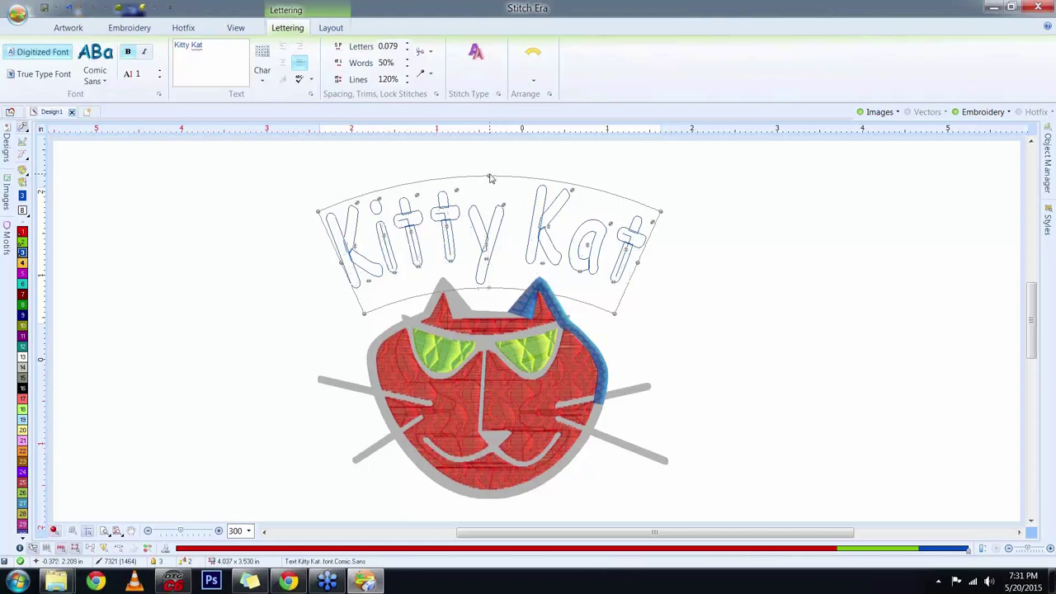
left_click_drag(488, 175, 489, 207)
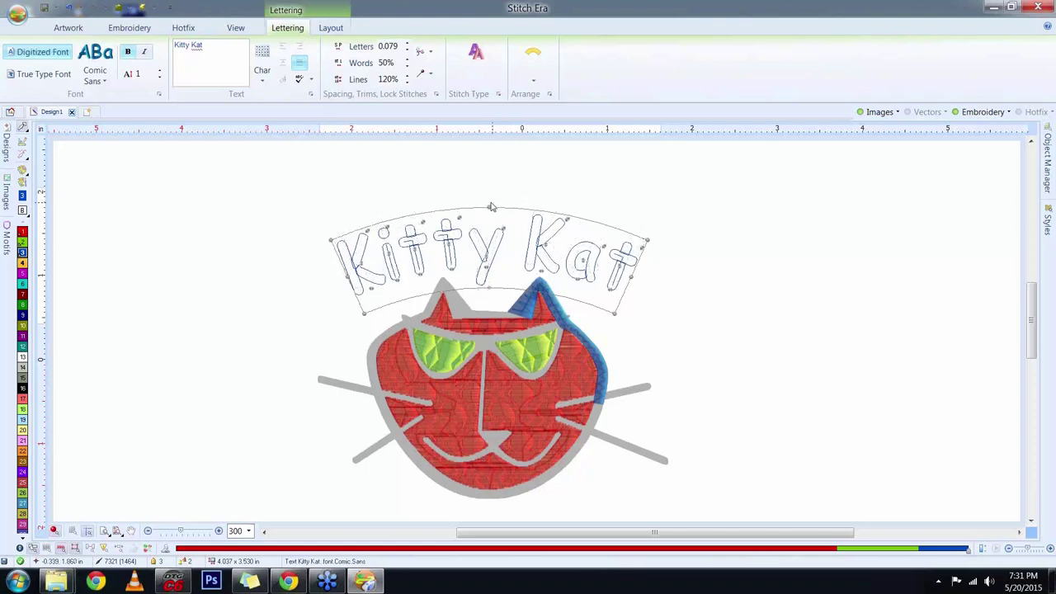
Try the Words trim option on the lettering and set the trims to Letters instead
left_click(431, 53)
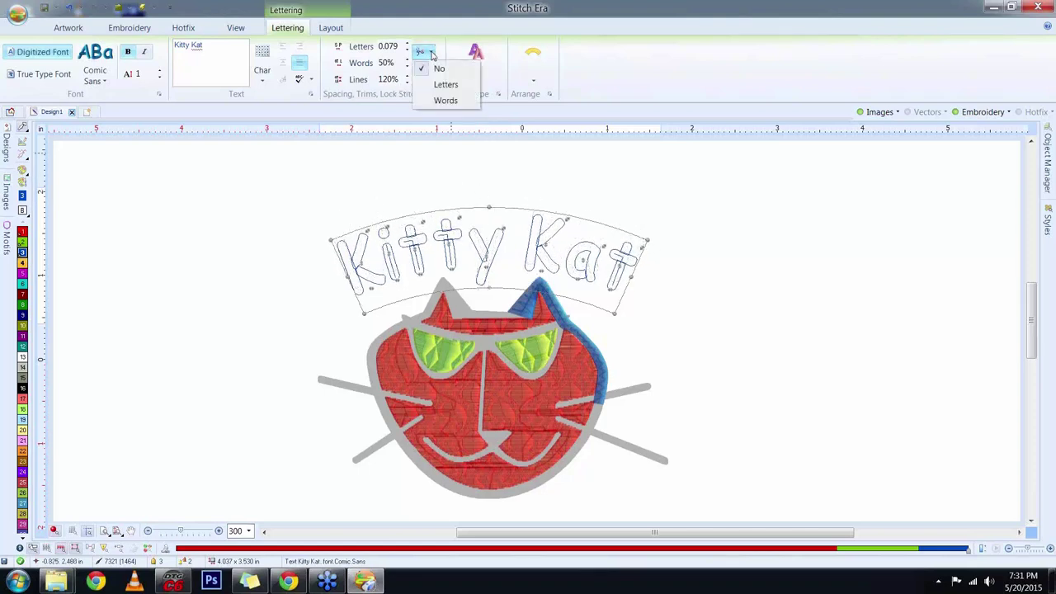
left_click(445, 101)
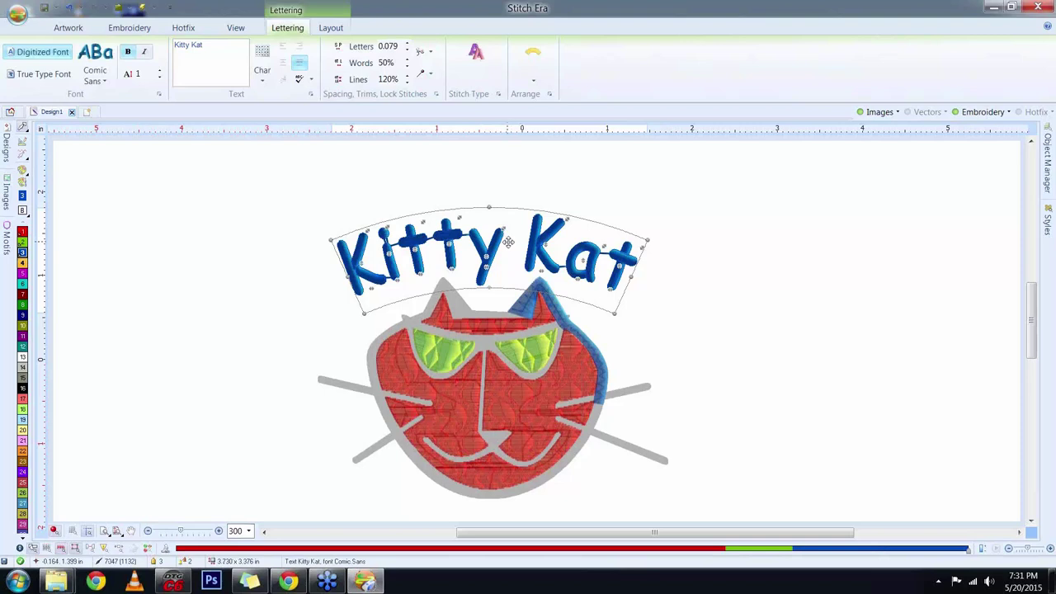
left_click(431, 55)
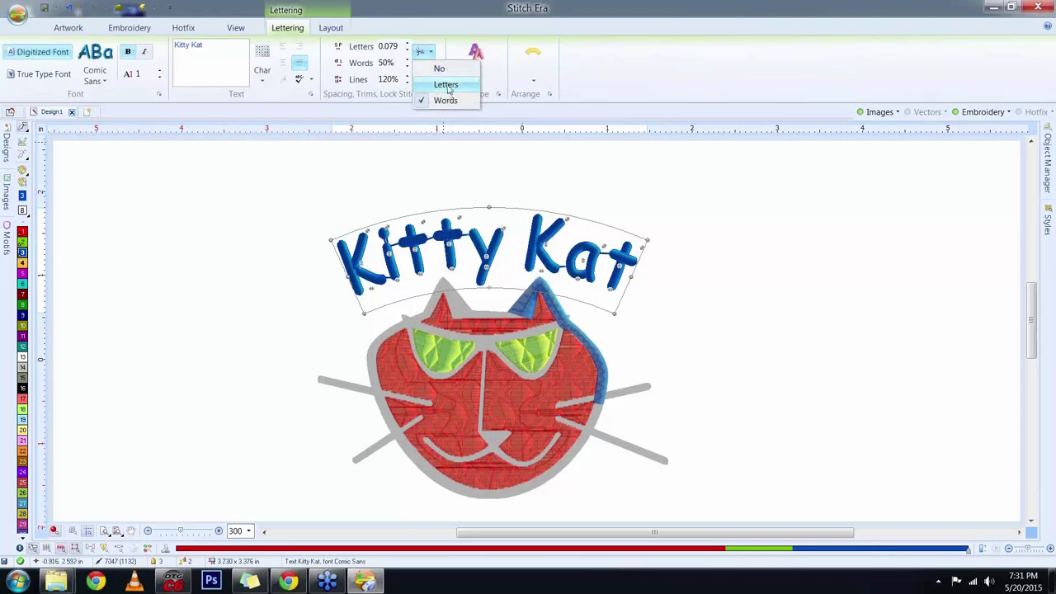
left_click(448, 85)
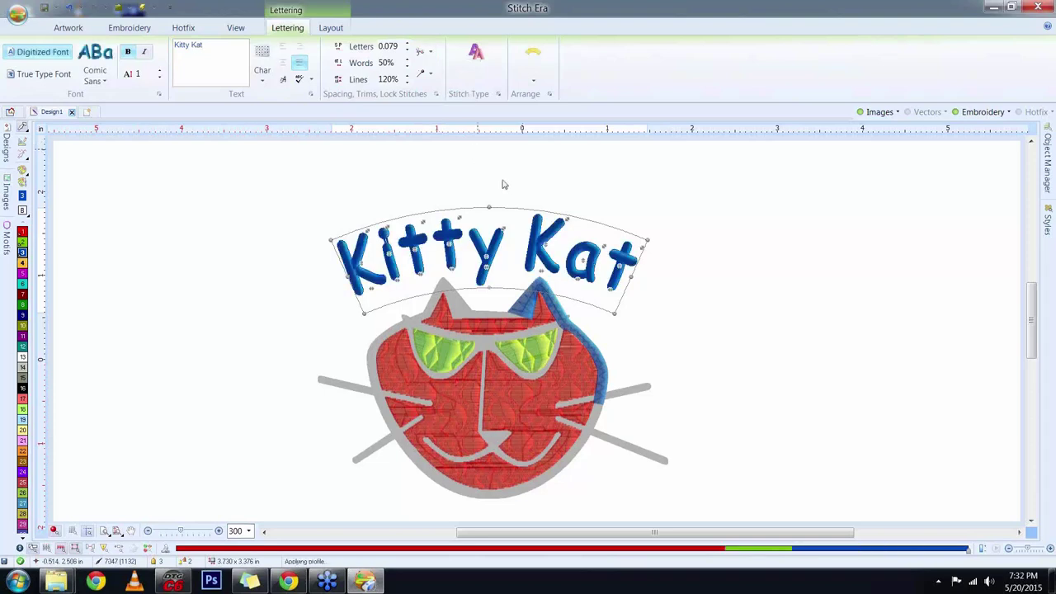